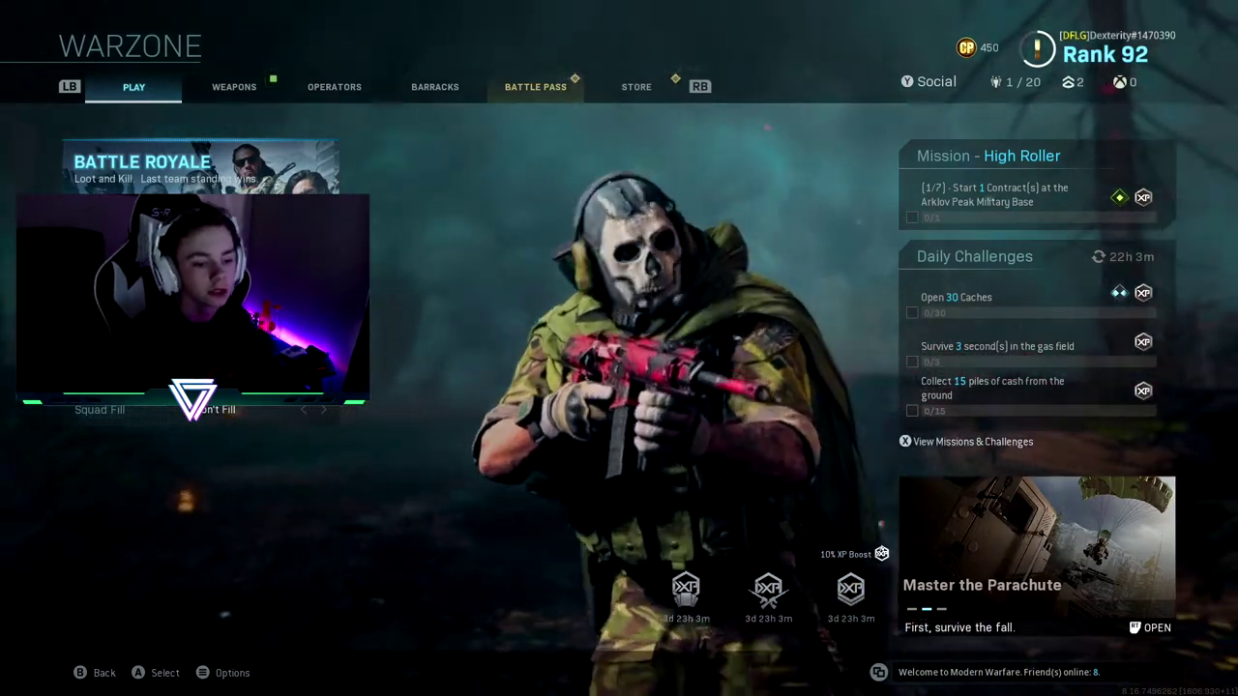
# Open the controller options and choose Tactical as the button layout preset
pyautogui.press('Escape')
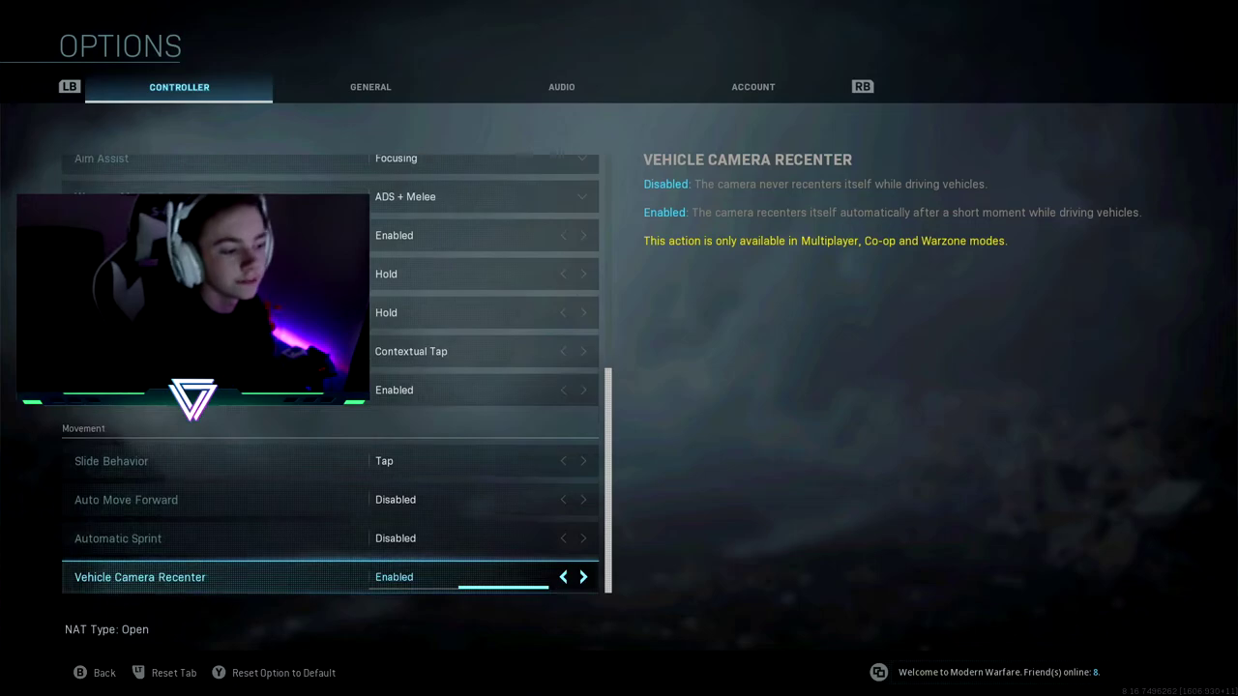
pyautogui.press('Down')
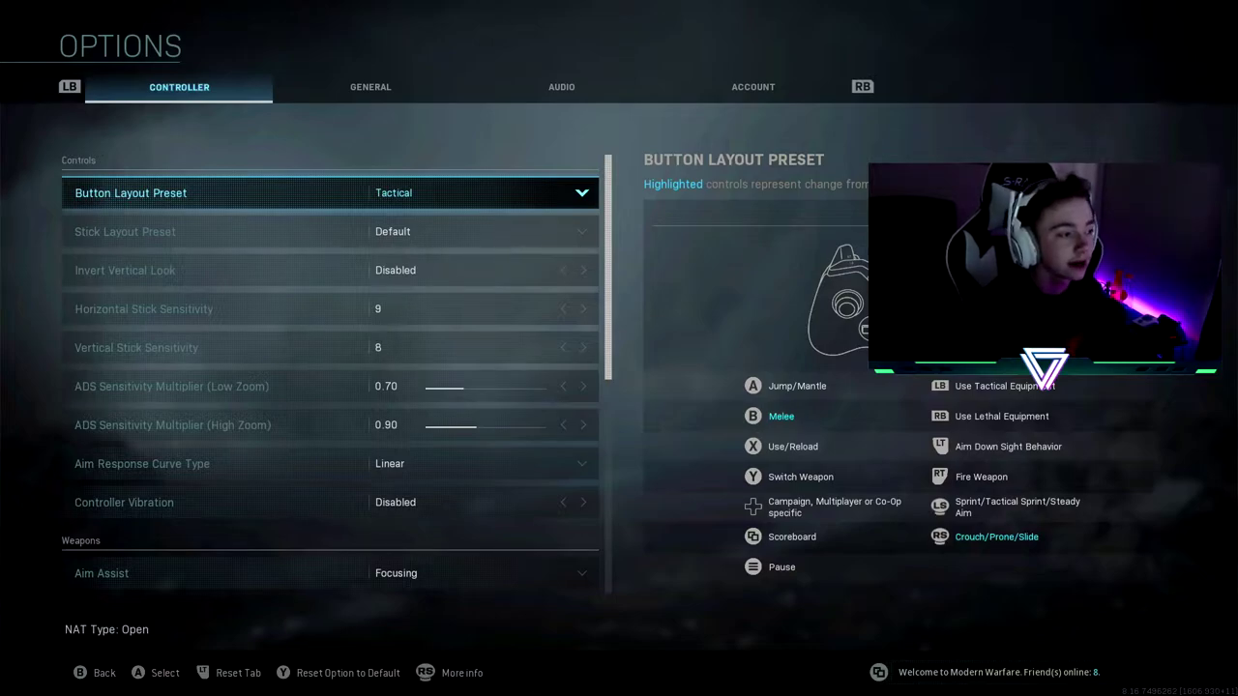
pyautogui.press('Return')
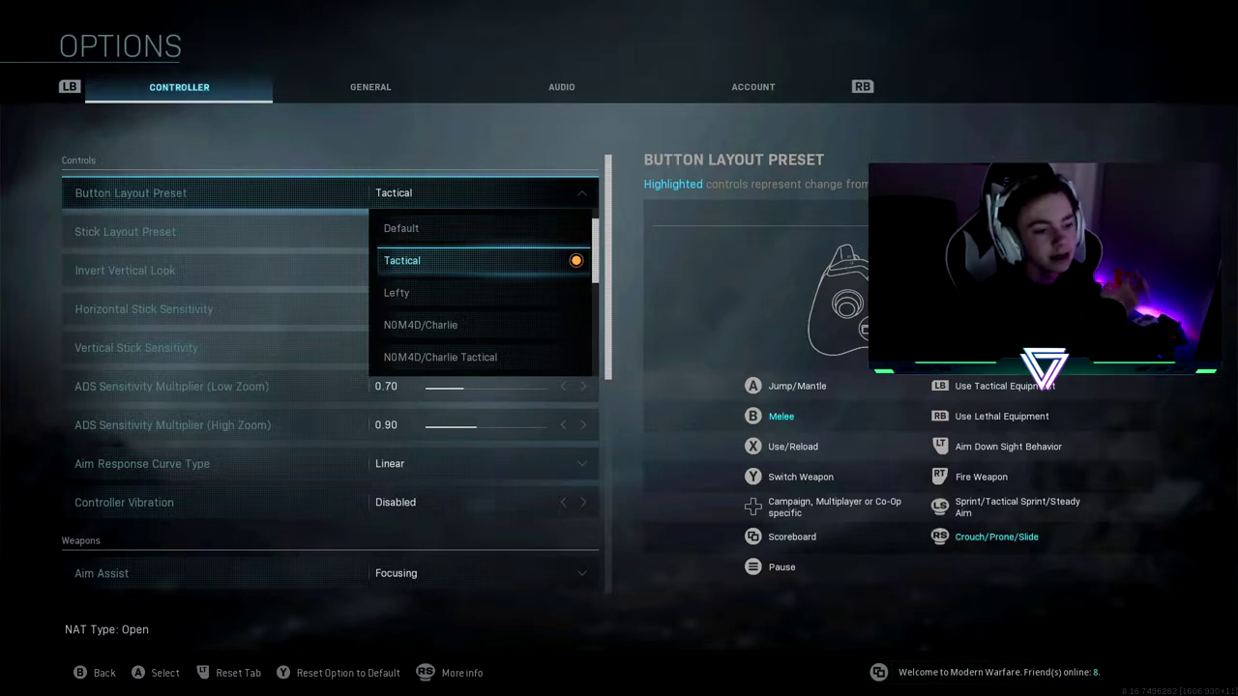
pyautogui.press('Return')
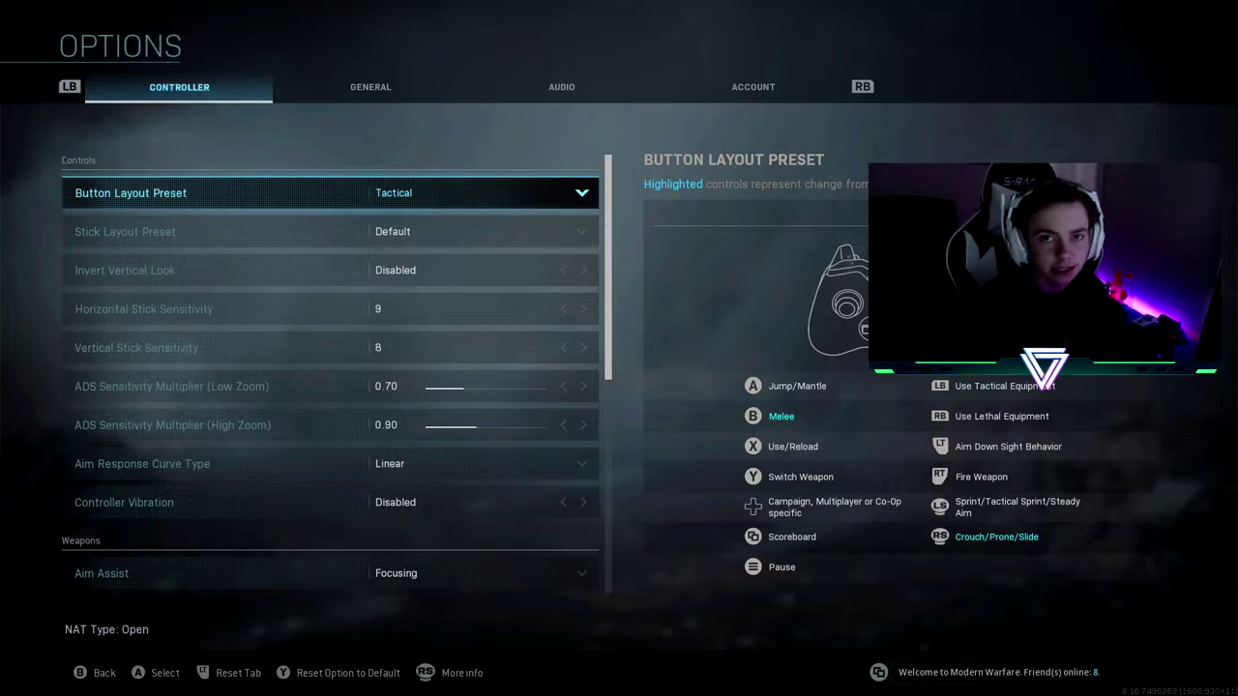
# Review the Invert Vertical Look setting and the horizontal and vertical stick sensitivities
pyautogui.press('Down')
pyautogui.press('Down')
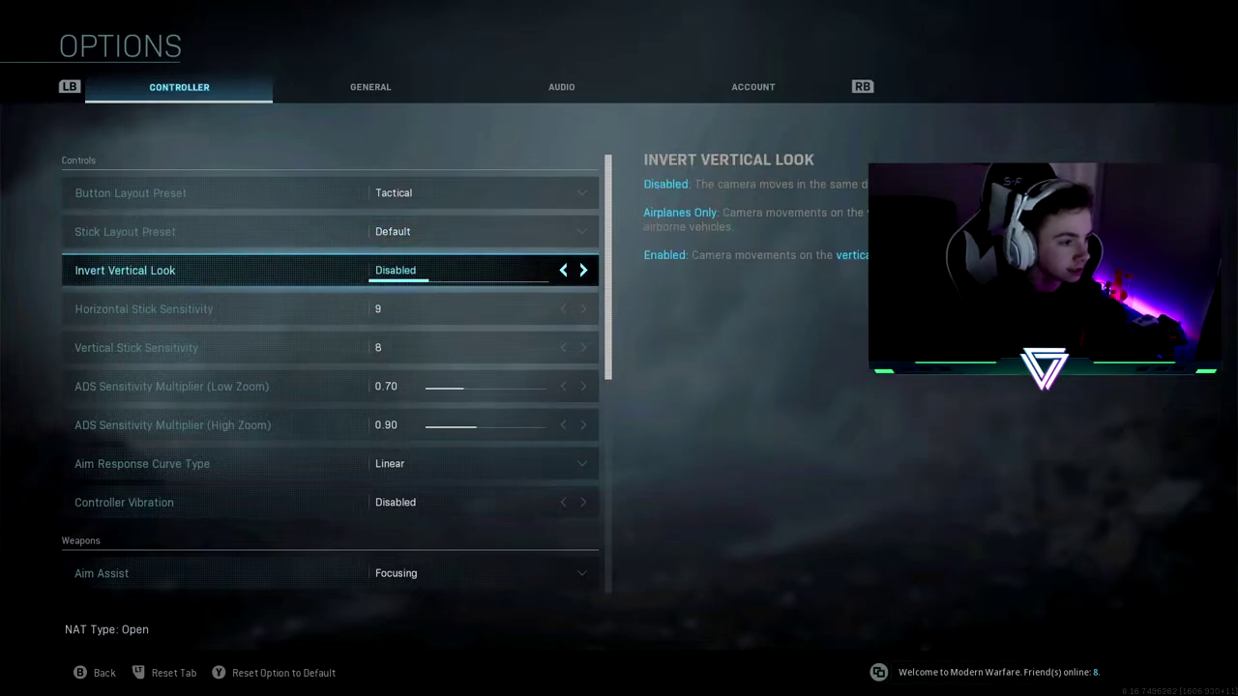
pyautogui.press('Down')
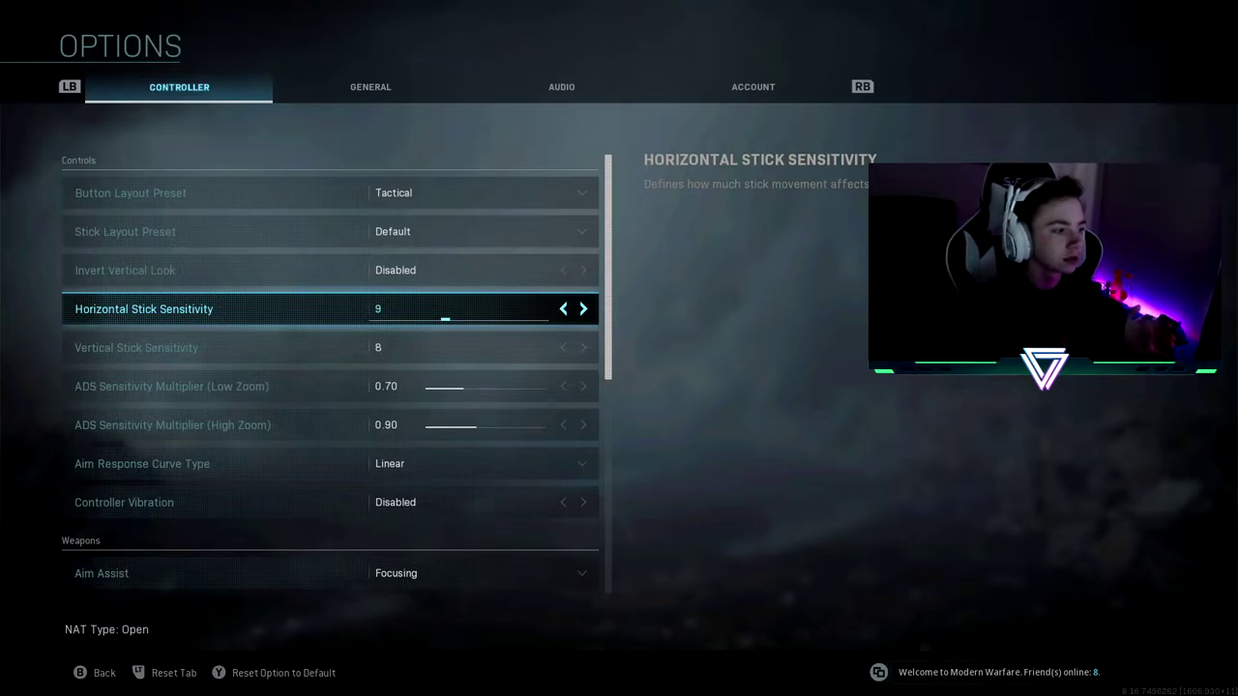
pyautogui.click(136, 347)
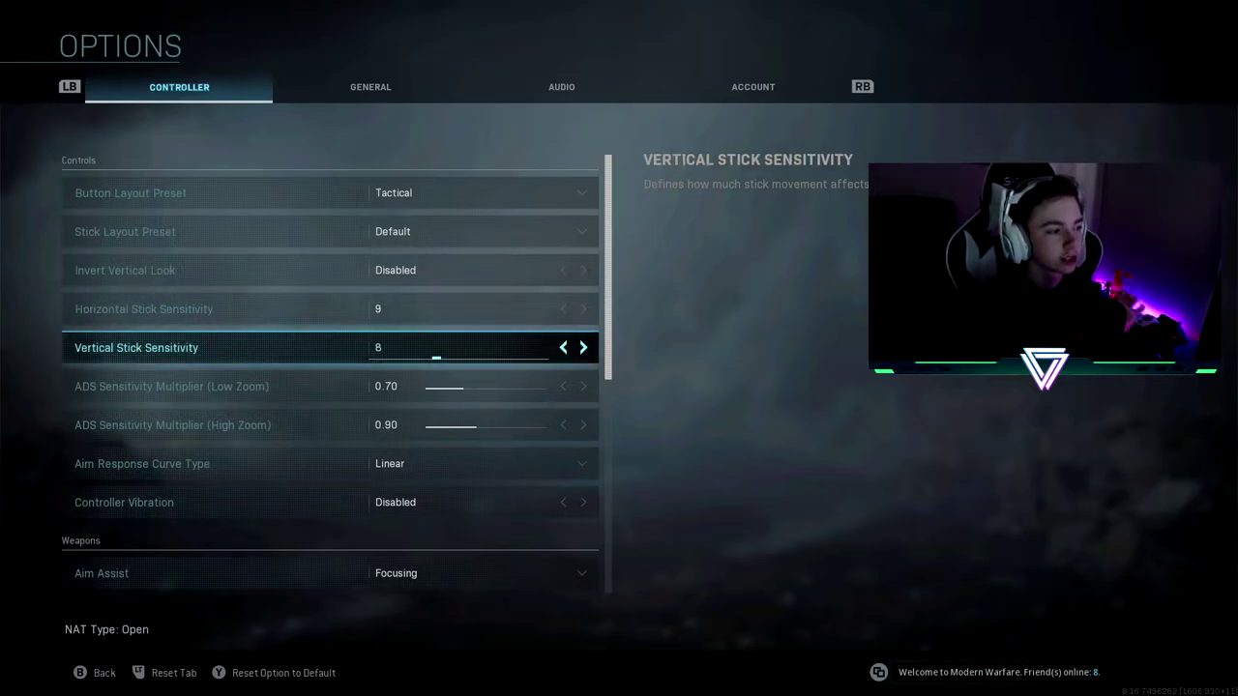
pyautogui.click(143, 308)
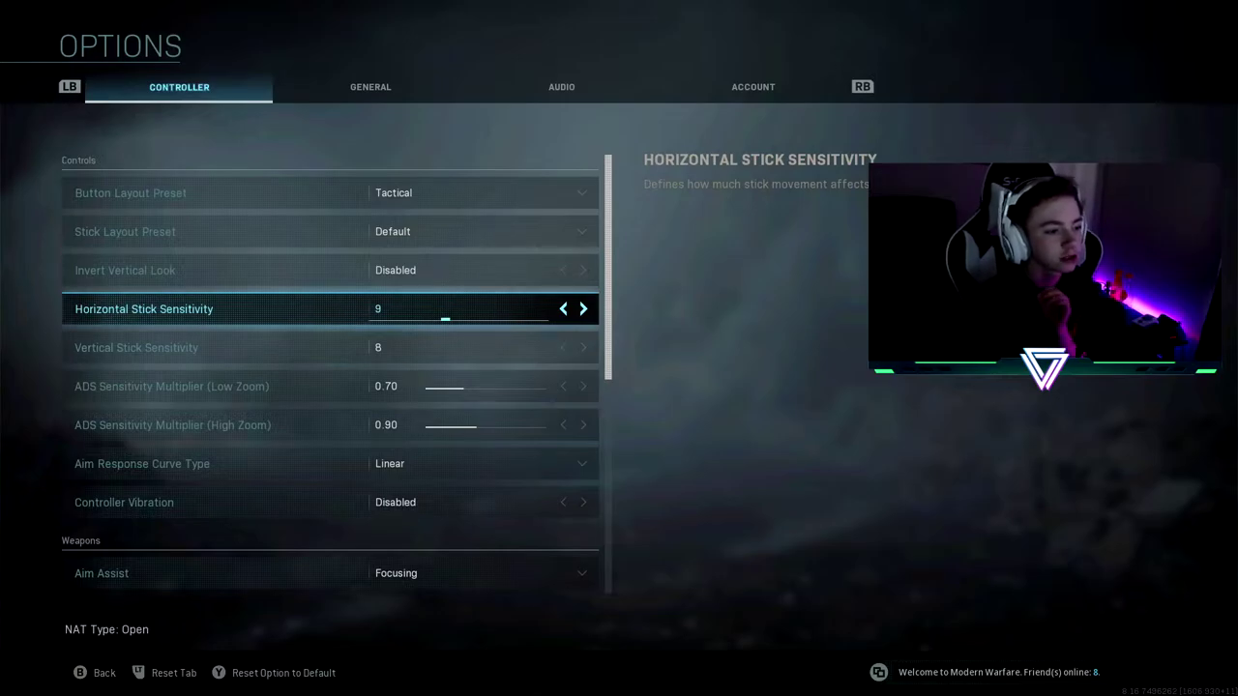
# Try other vertical and horizontal stick sensitivities, including 17 for vertical, and restore them to 8 and 9
pyautogui.click(136, 348)
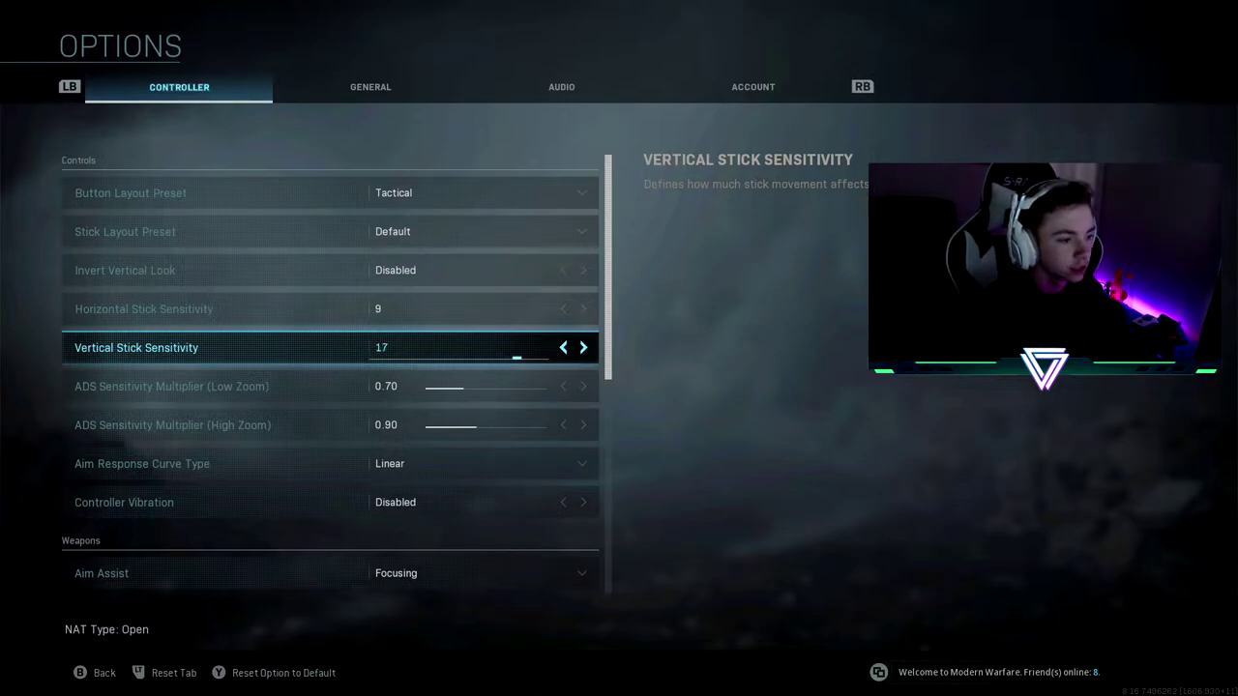
pyautogui.press('Right')
pyautogui.press('Right')
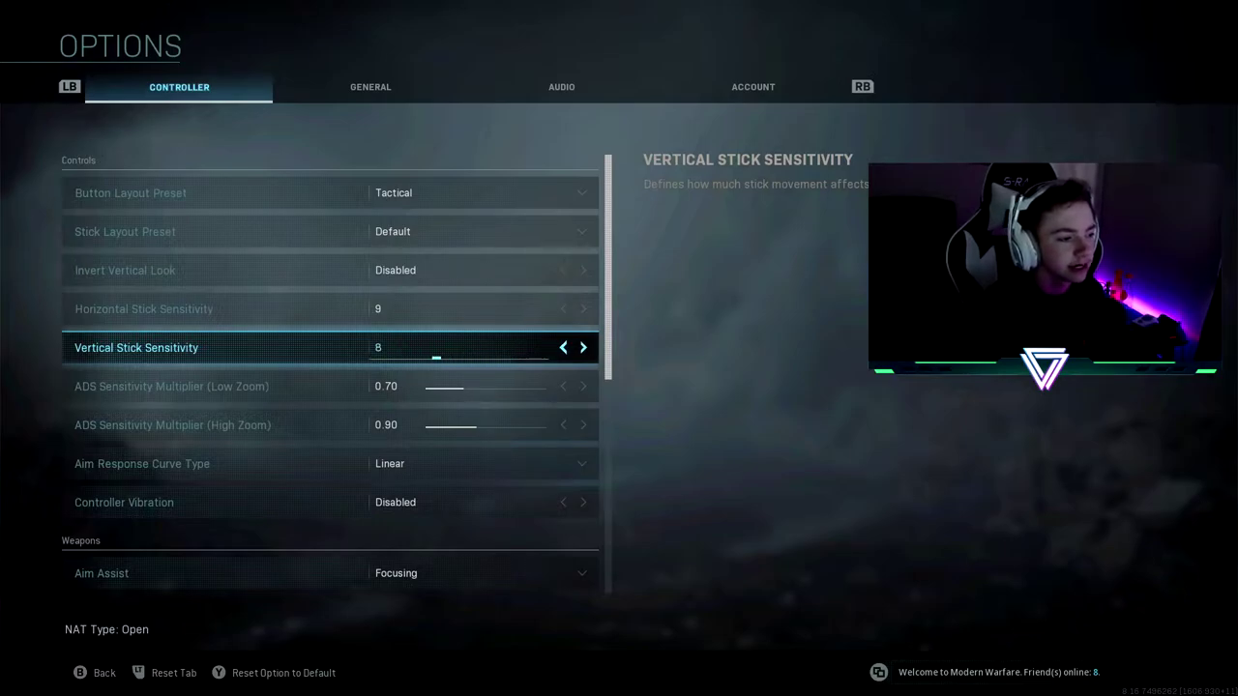
pyautogui.press('Up')
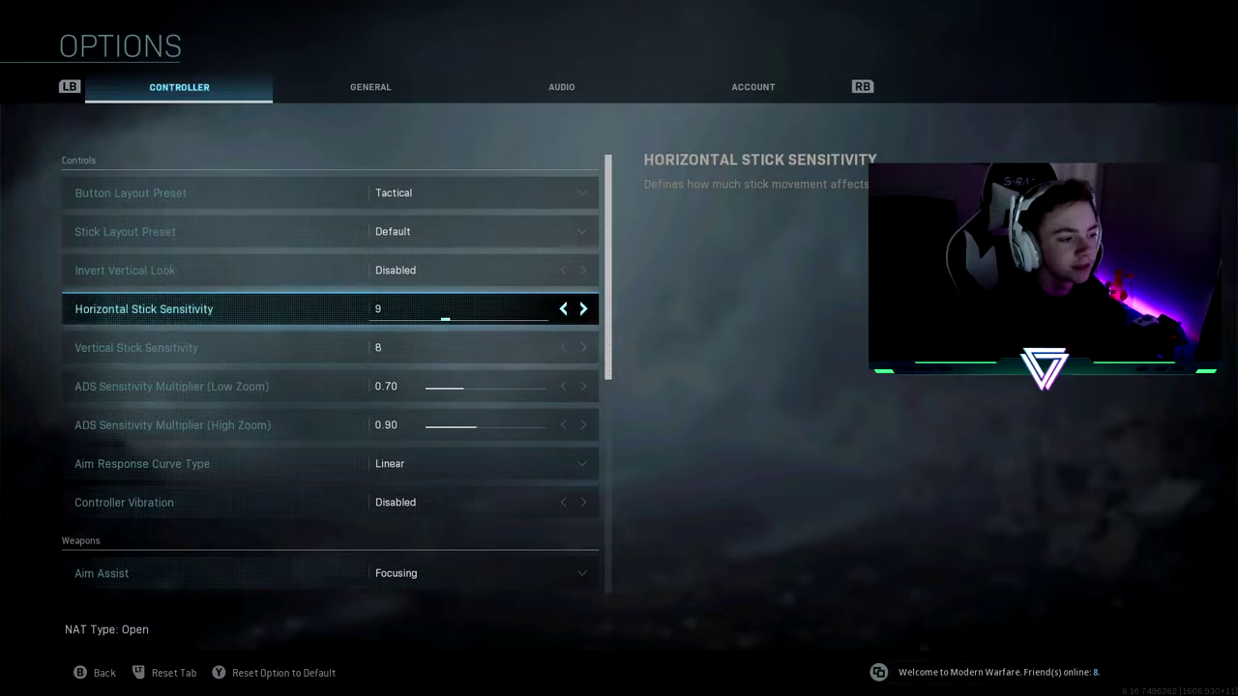
pyautogui.press('Right')
pyautogui.press('Right')
pyautogui.press('Right')
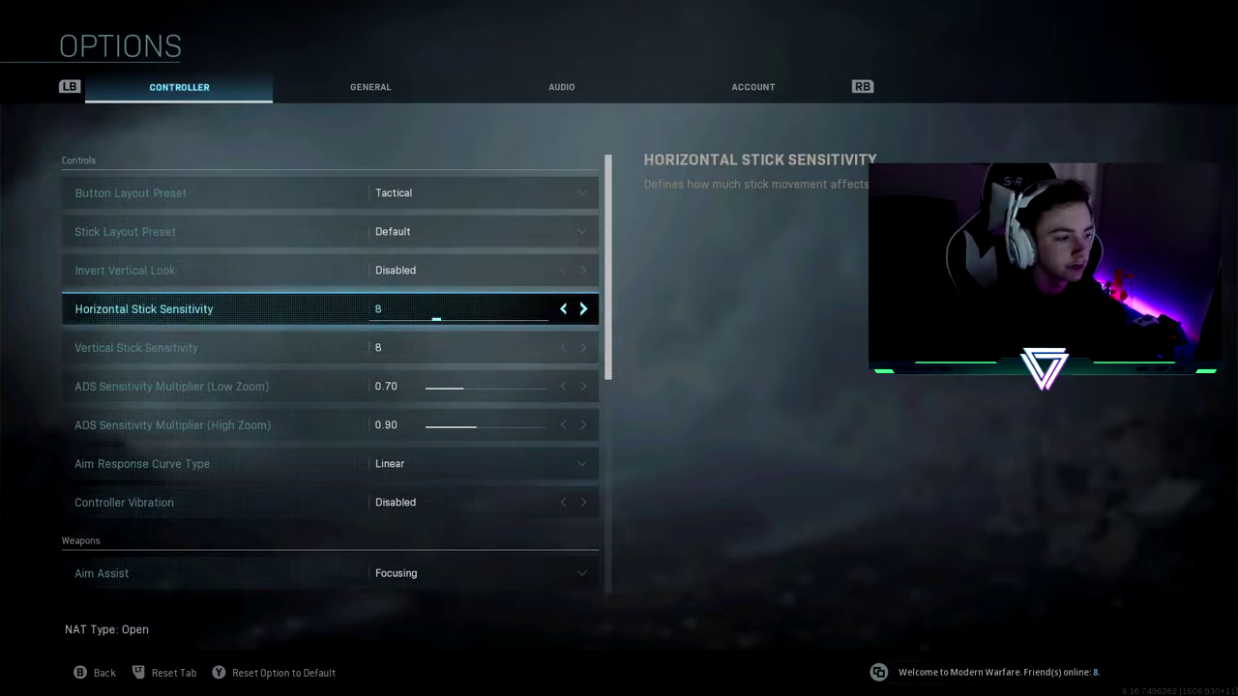
pyautogui.press('Right')
# Examine the ADS sensitivity multipliers for low zoom and high zoom
pyautogui.press('Down')
pyautogui.press('Down')
pyautogui.press('Down')
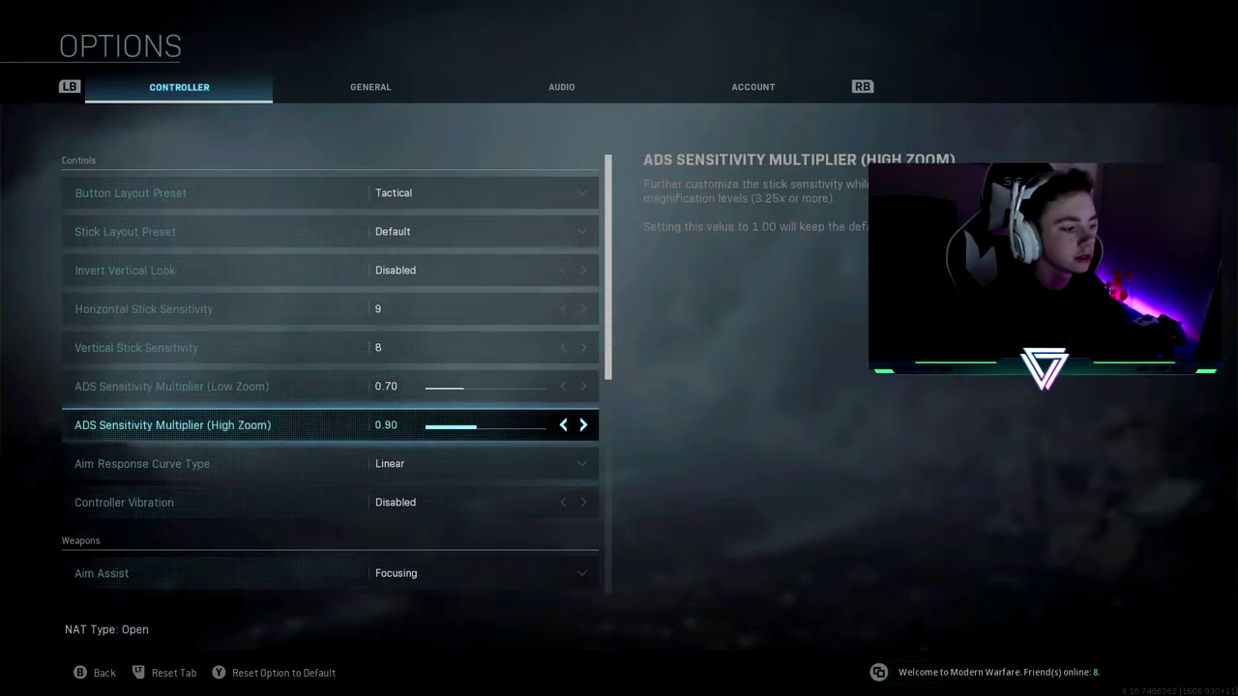
pyautogui.press('Up')
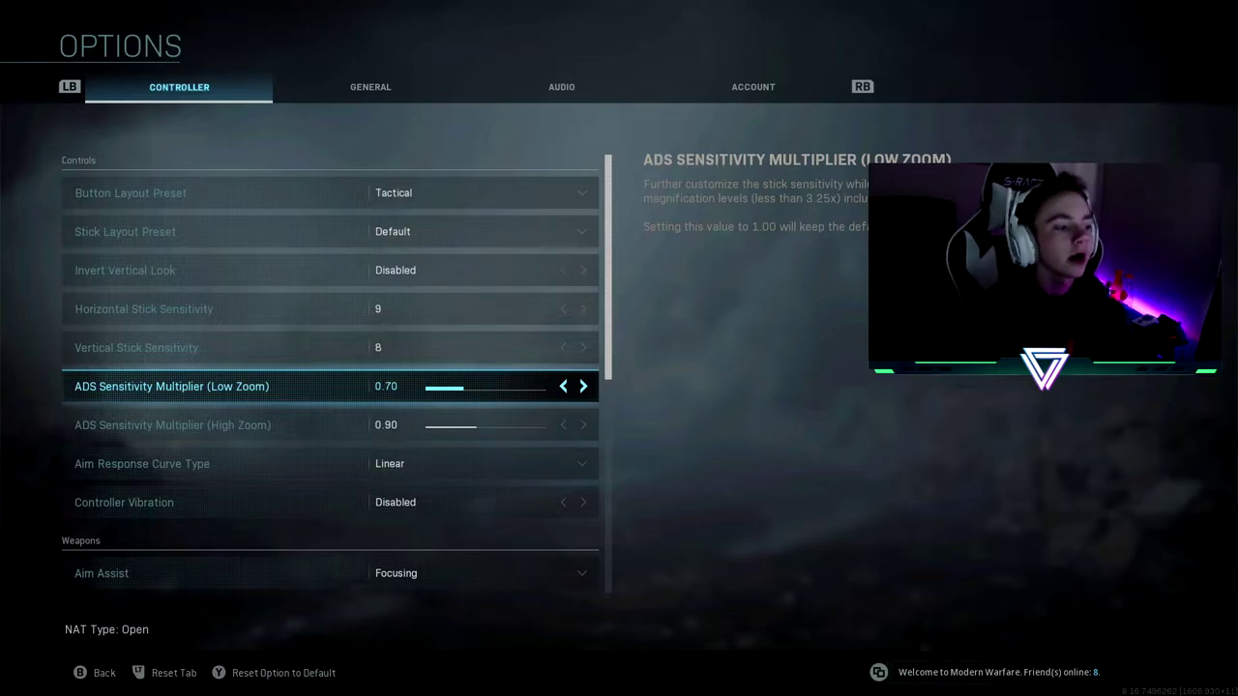
pyautogui.press('Down')
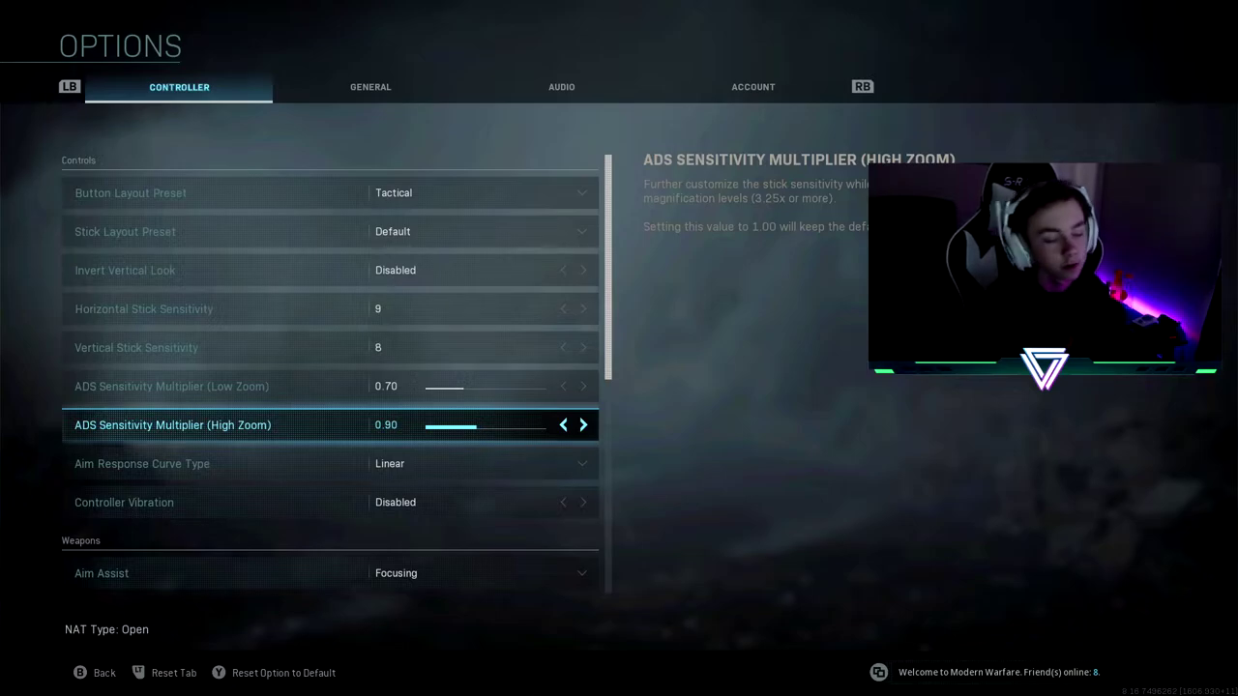
# Go through the aim response curve types and choose Linear
pyautogui.press('Down')
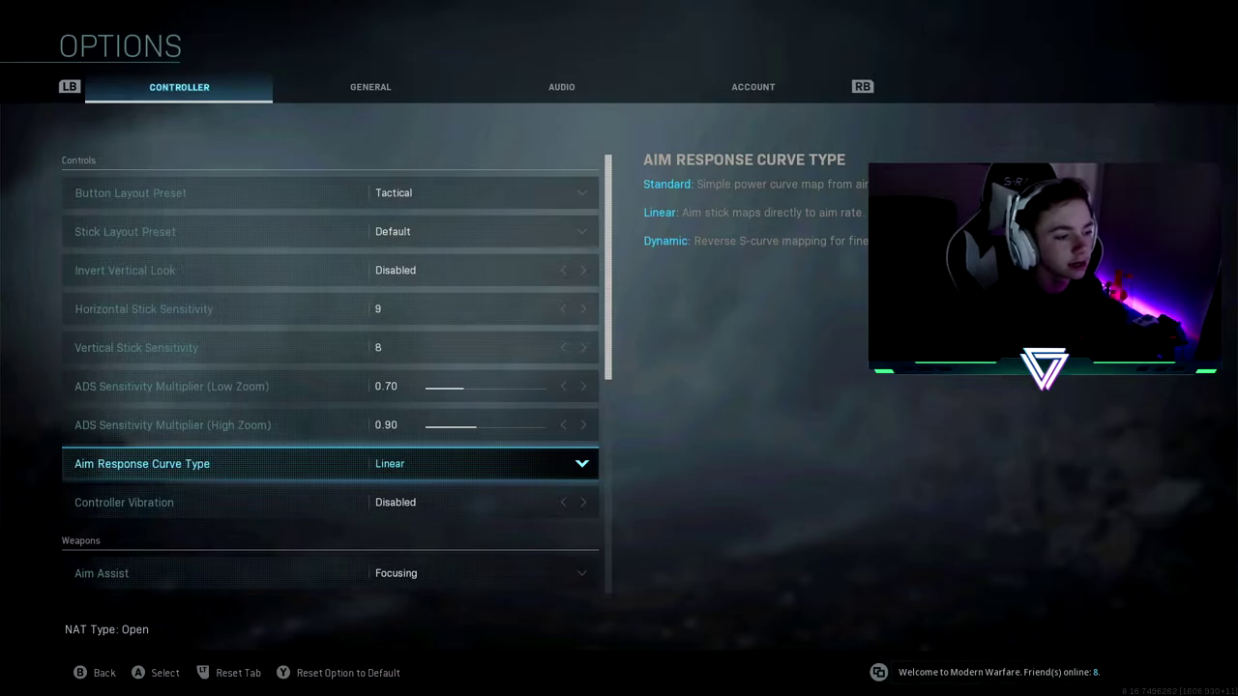
pyautogui.press('Return')
pyautogui.press('Up')
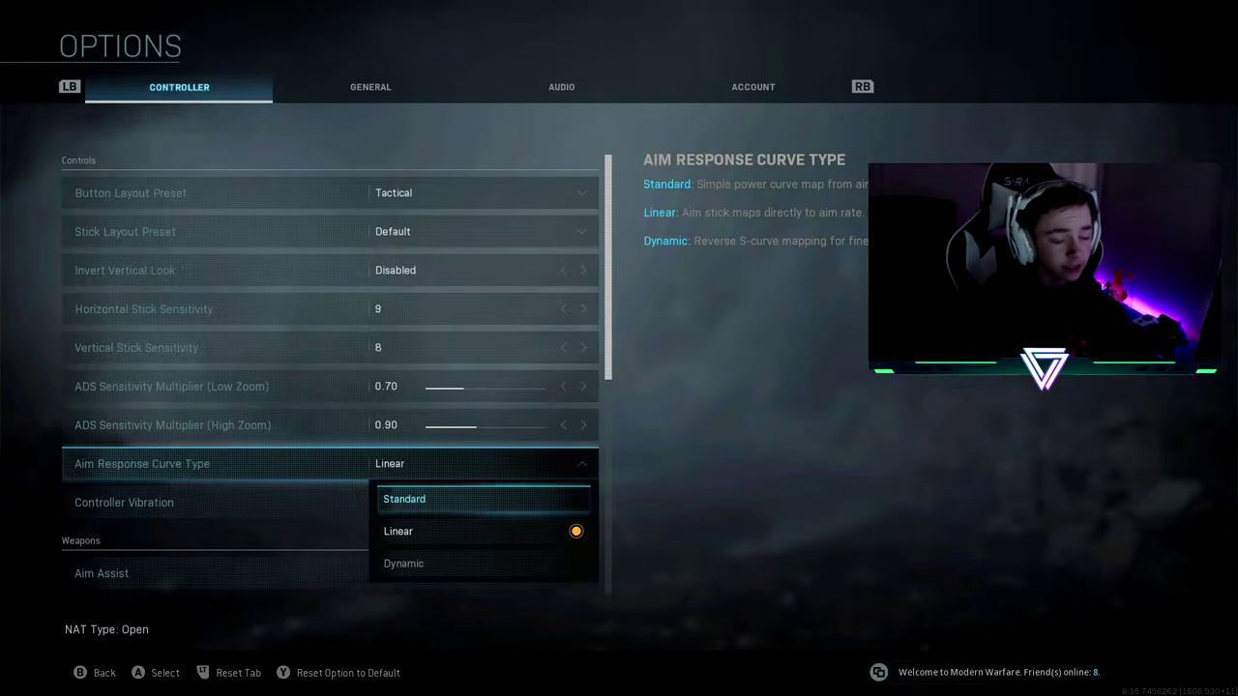
pyautogui.press('Down')
pyautogui.press('Down')
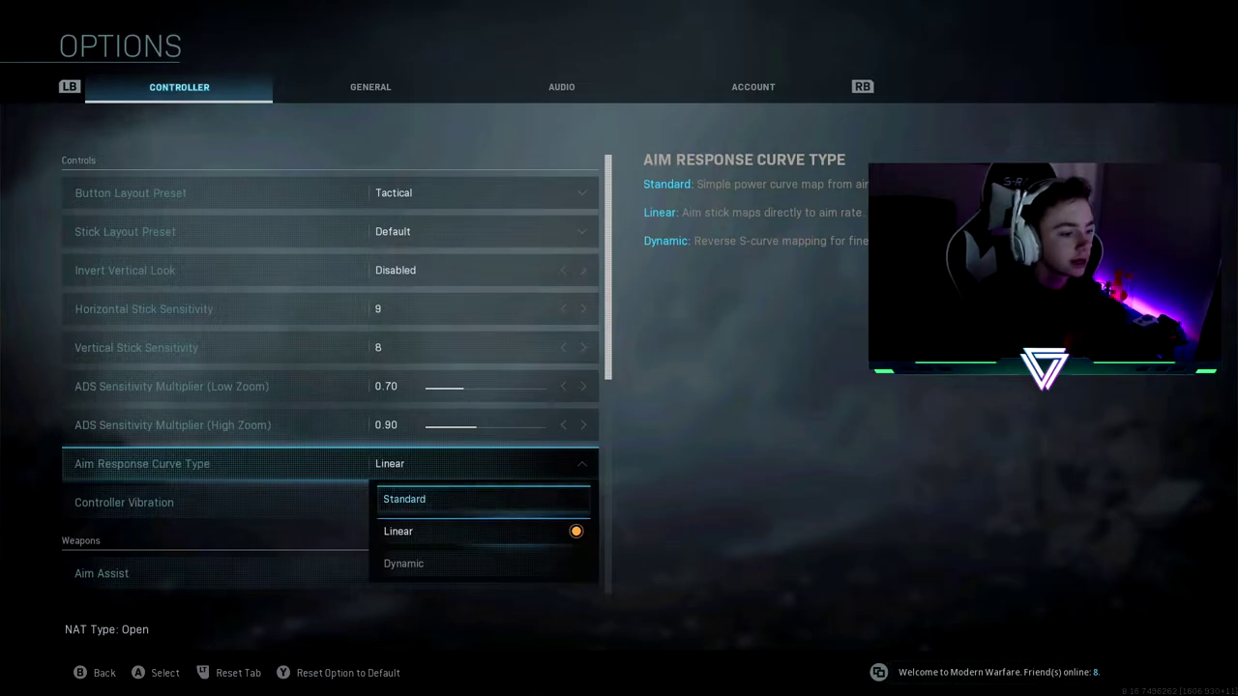
pyautogui.press('Up')
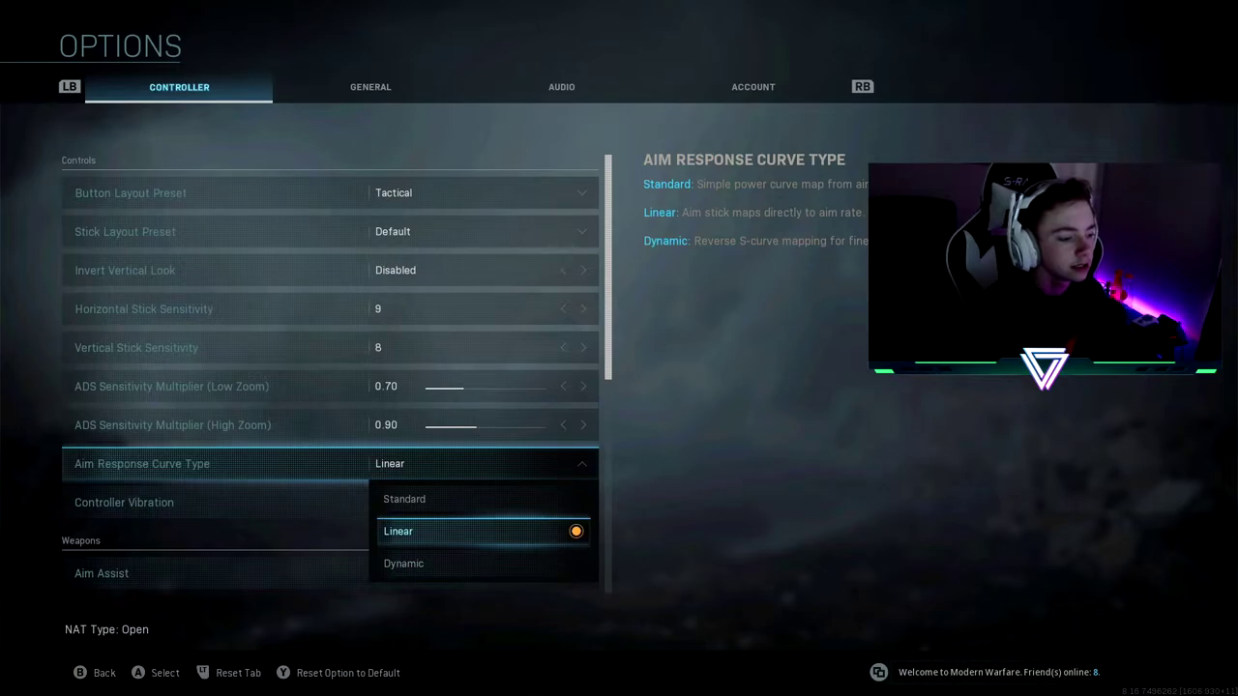
pyautogui.press('Down')
pyautogui.press('Up')
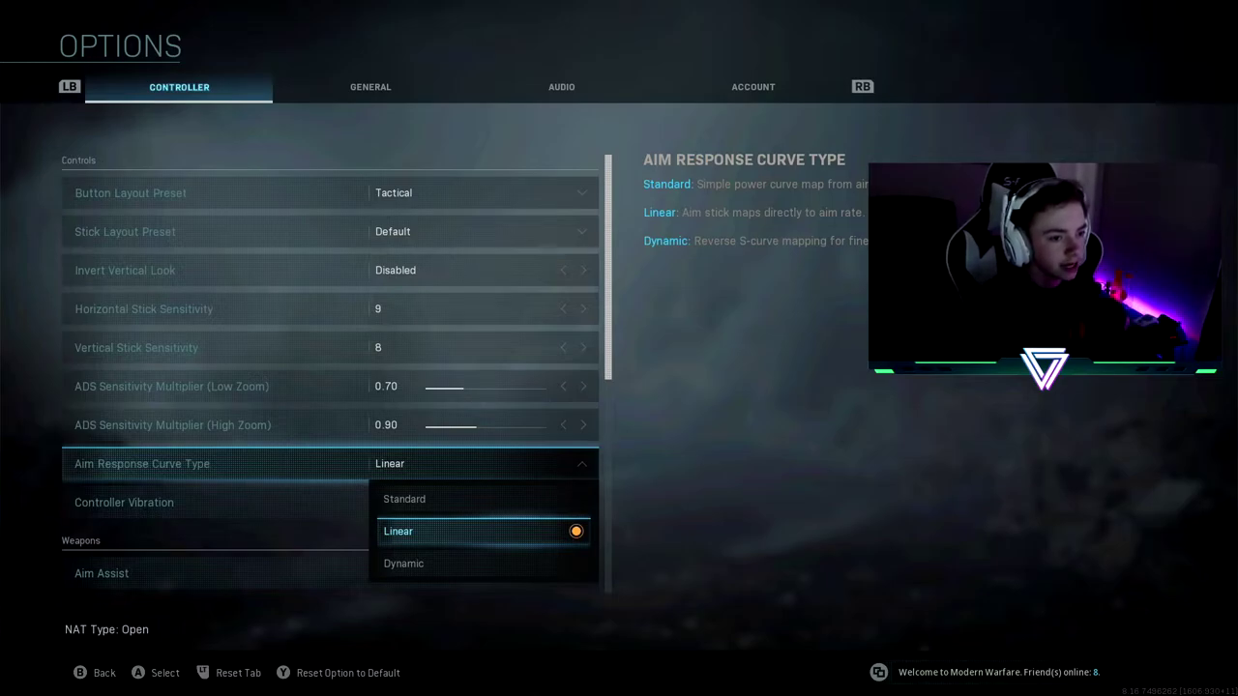
pyautogui.press('Return')
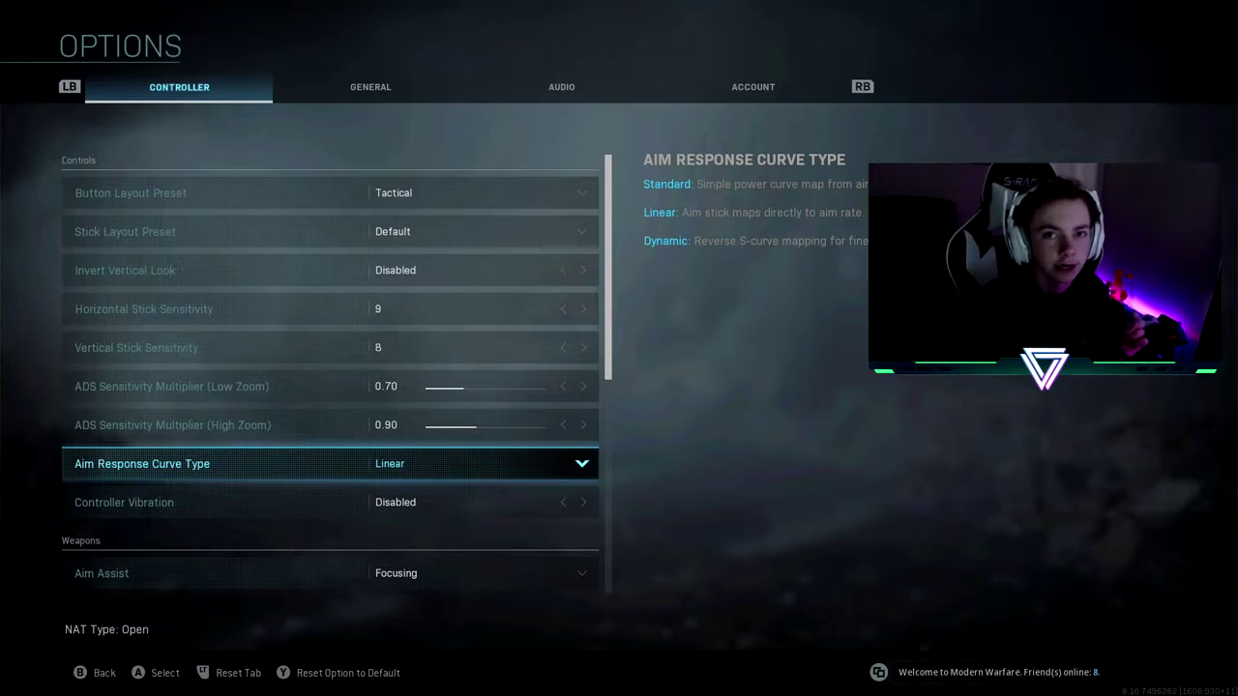
# Review the Controller Vibration setting and the weapon settings down to Use/Reload Behavior
pyautogui.press('Down')
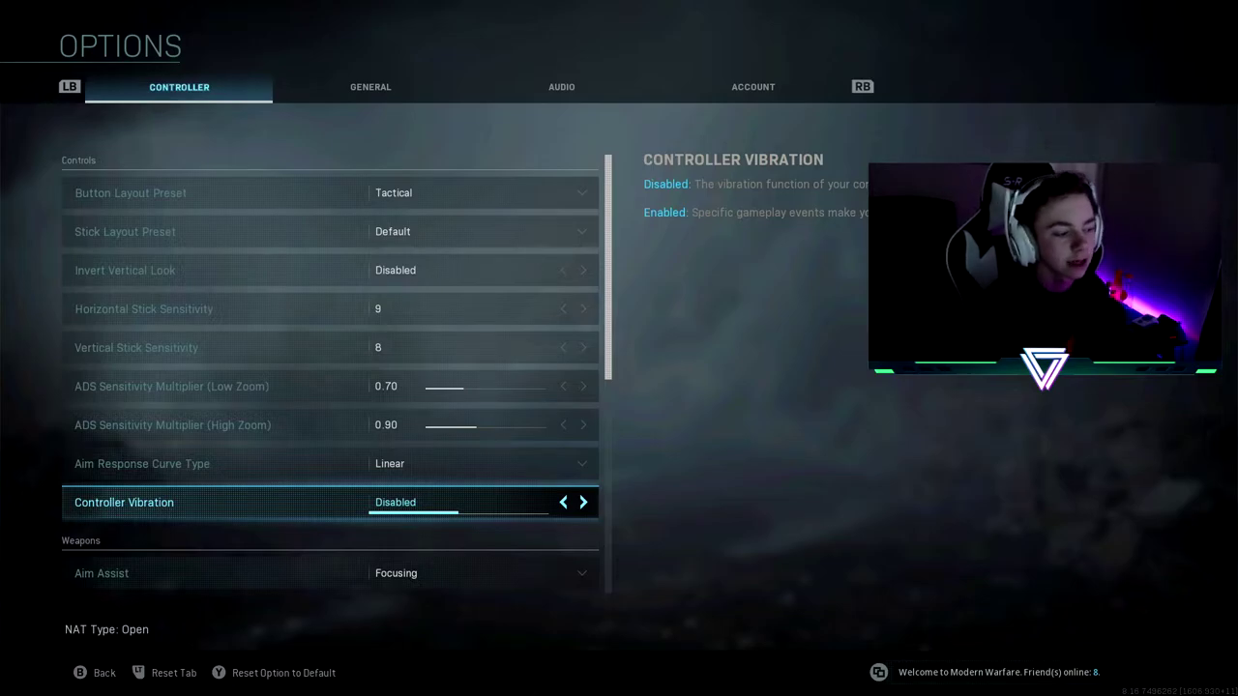
pyautogui.press('Down')
pyautogui.press('Down')
pyautogui.press('Down')
pyautogui.press('Down')
pyautogui.press('Down')
pyautogui.press('Down')
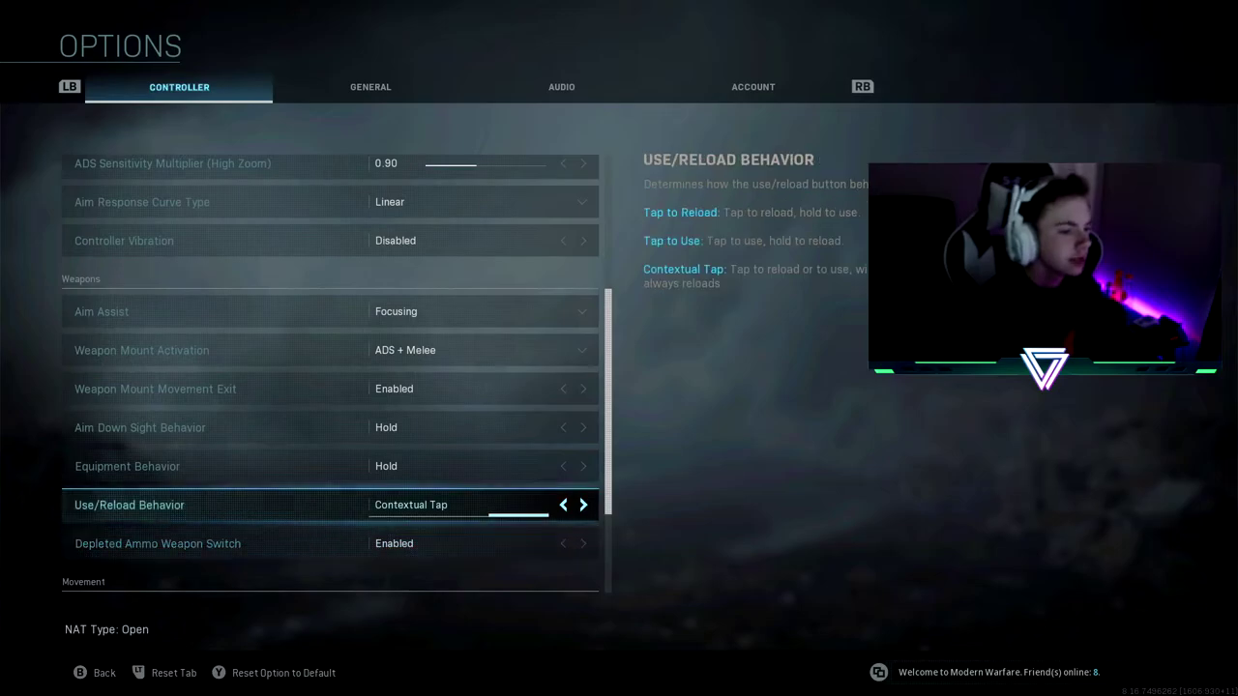
# Go through the aim assist types in the weapon settings and choose Focusing
pyautogui.press('Up')
pyautogui.press('Up')
pyautogui.press('Up')
pyautogui.press('Up')
pyautogui.press('Up')
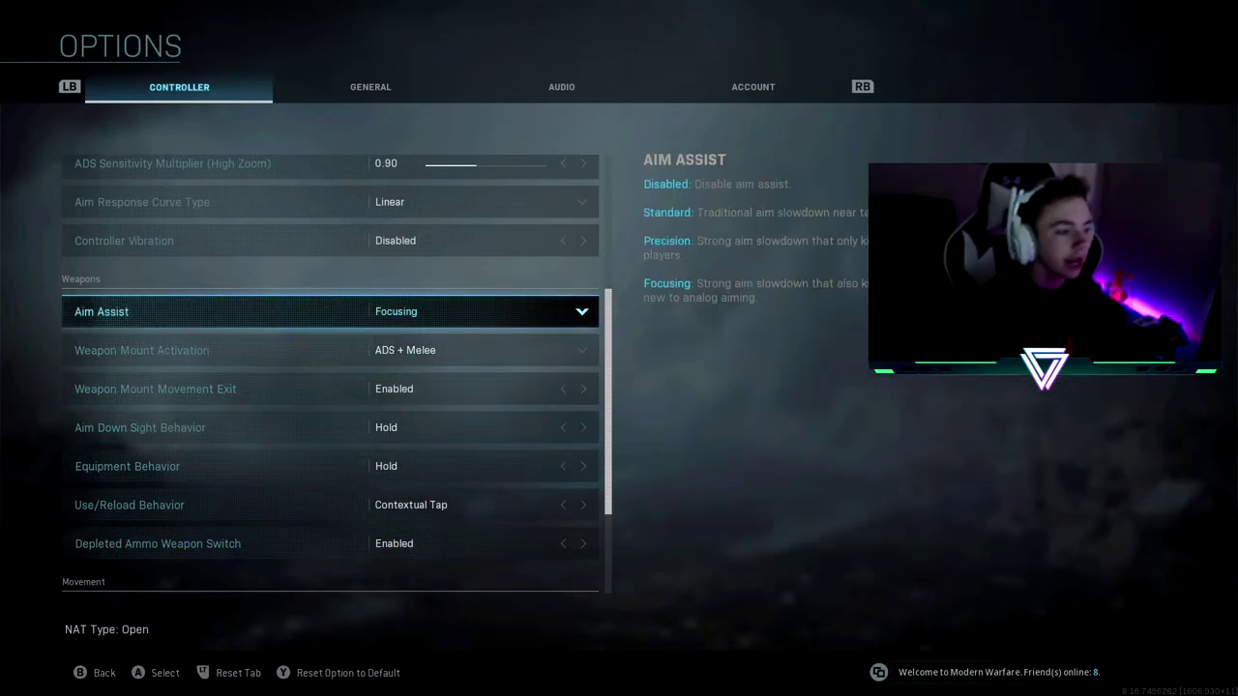
pyautogui.press('Return')
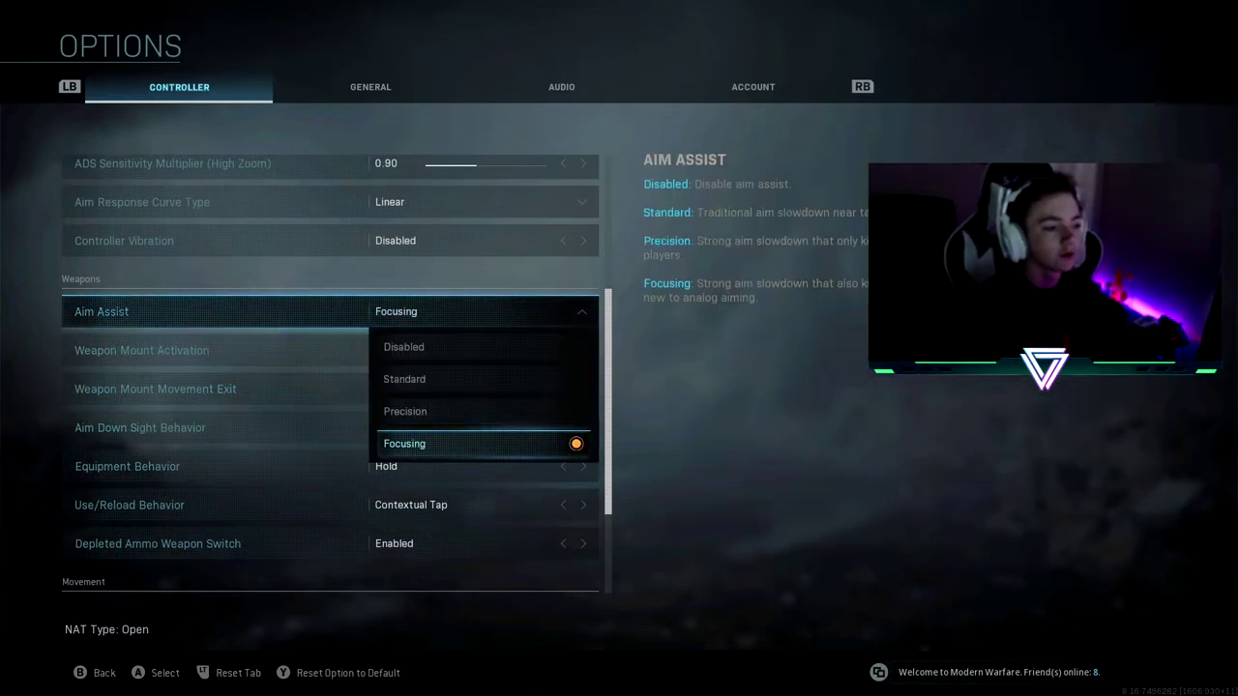
pyautogui.press('Up')
pyautogui.press('Up')
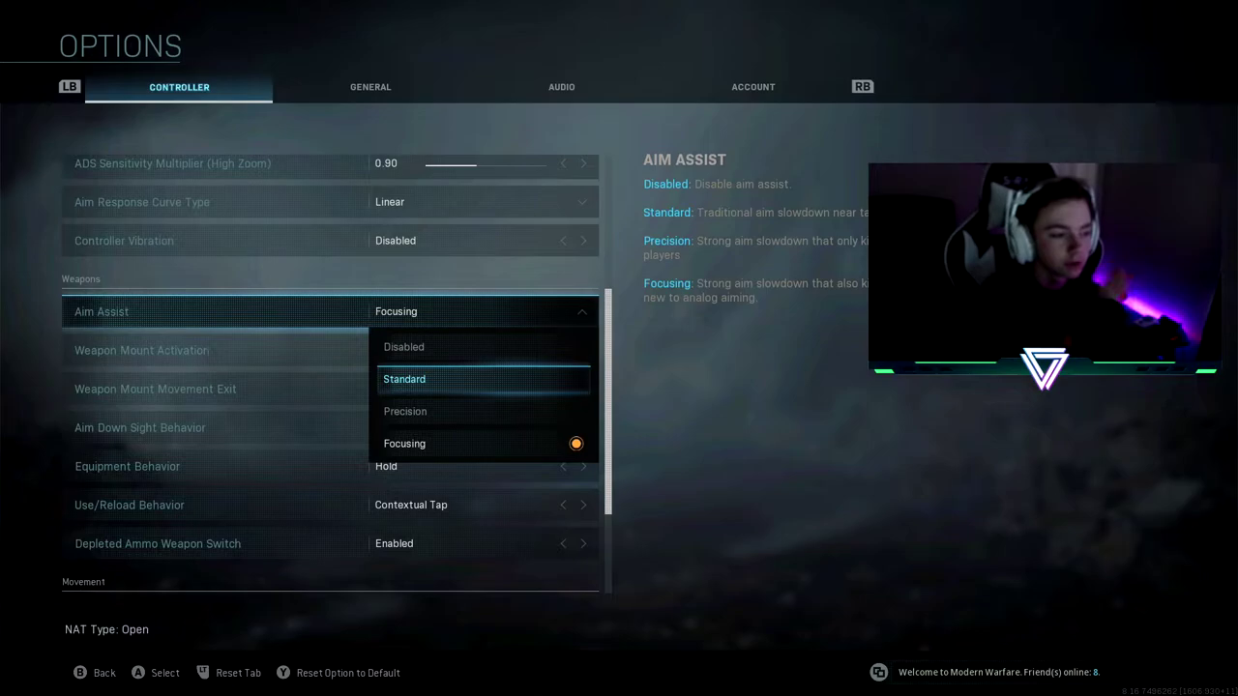
pyautogui.press('Down')
pyautogui.press('Down')
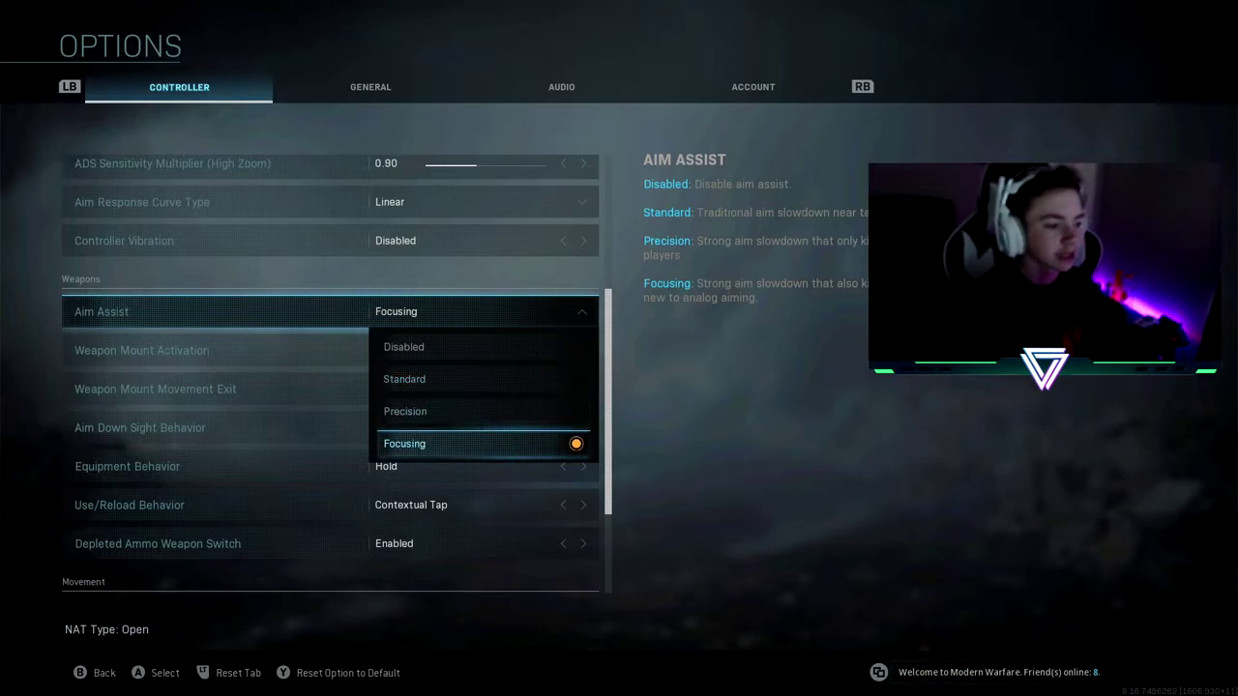
pyautogui.press('Return')
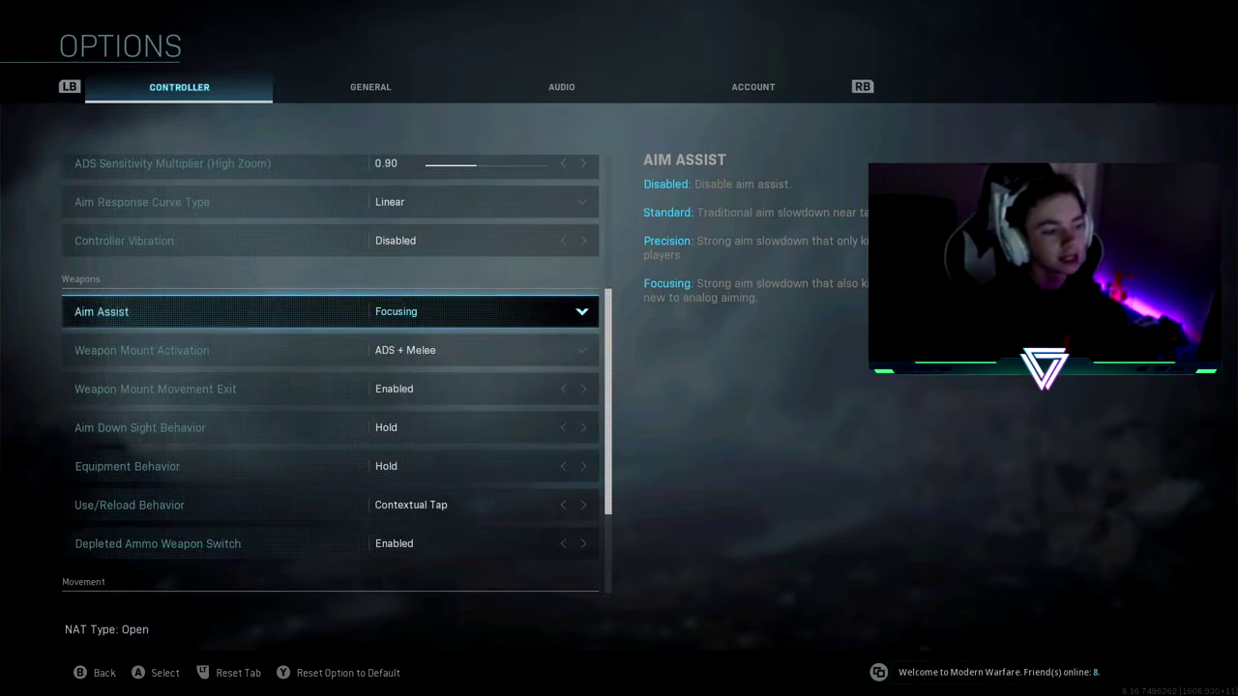
# Examine the weapon mount, aim down sight, equipment and use/reload behavior settings
pyautogui.press('Down')
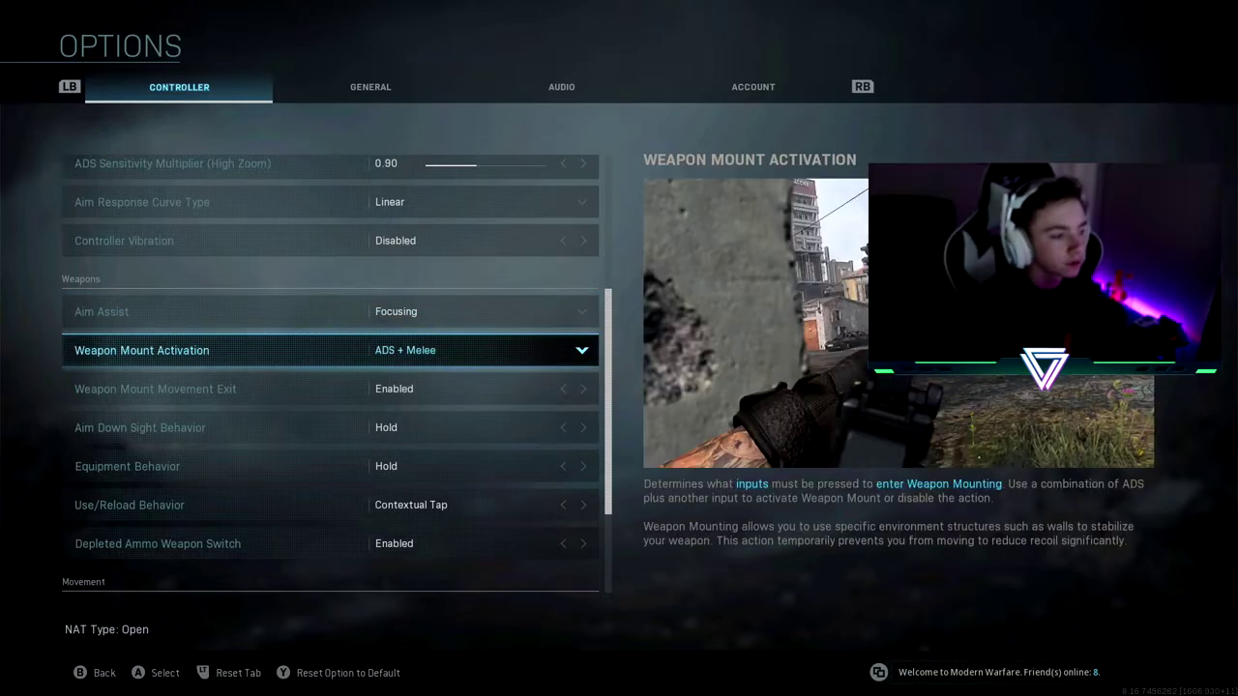
pyautogui.press('Down')
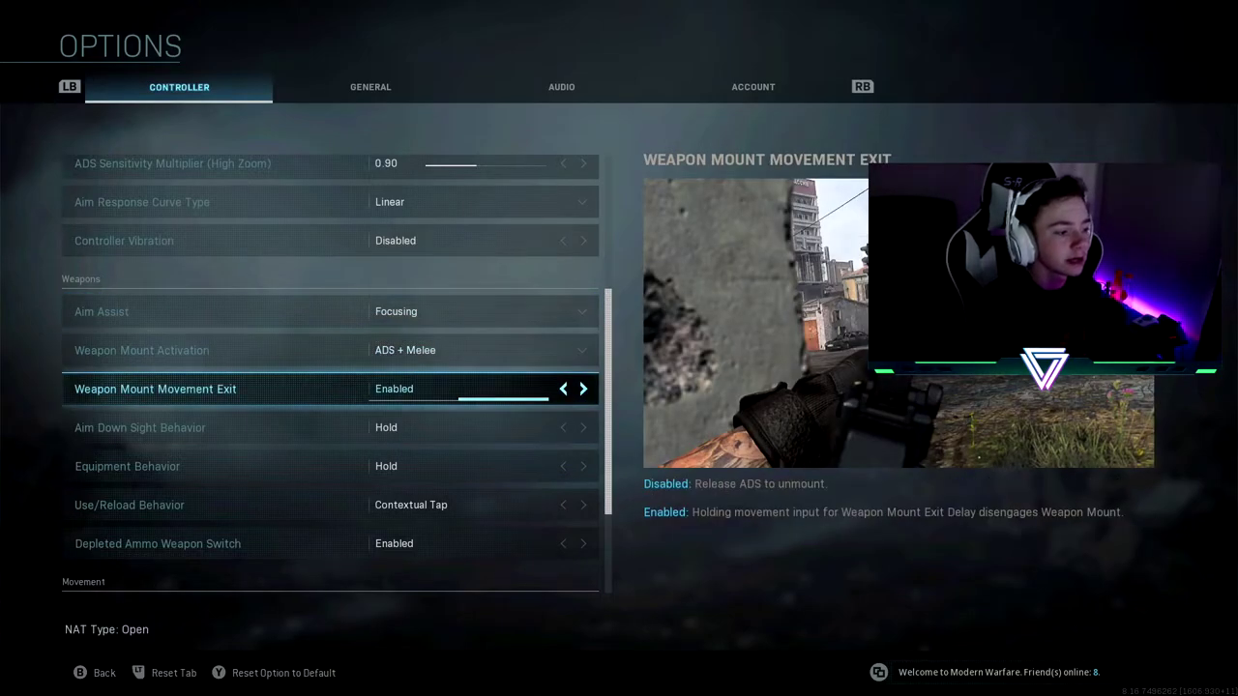
pyautogui.press('Down')
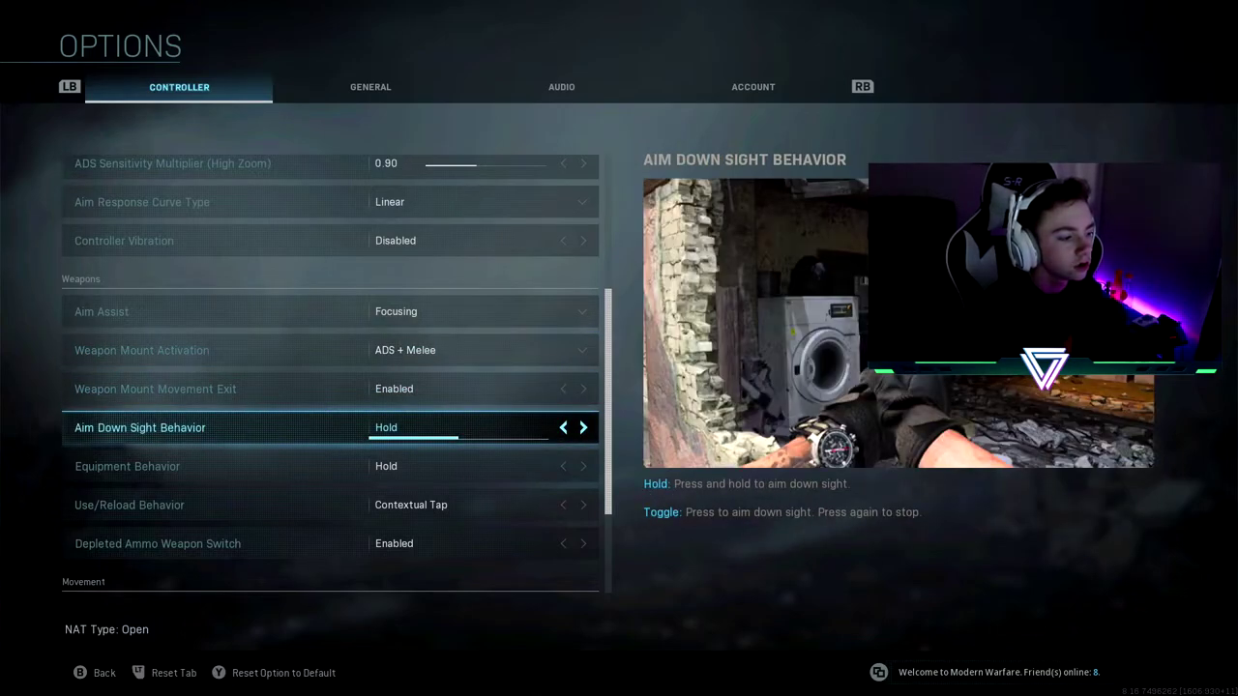
pyautogui.press('Up')
pyautogui.press('Up')
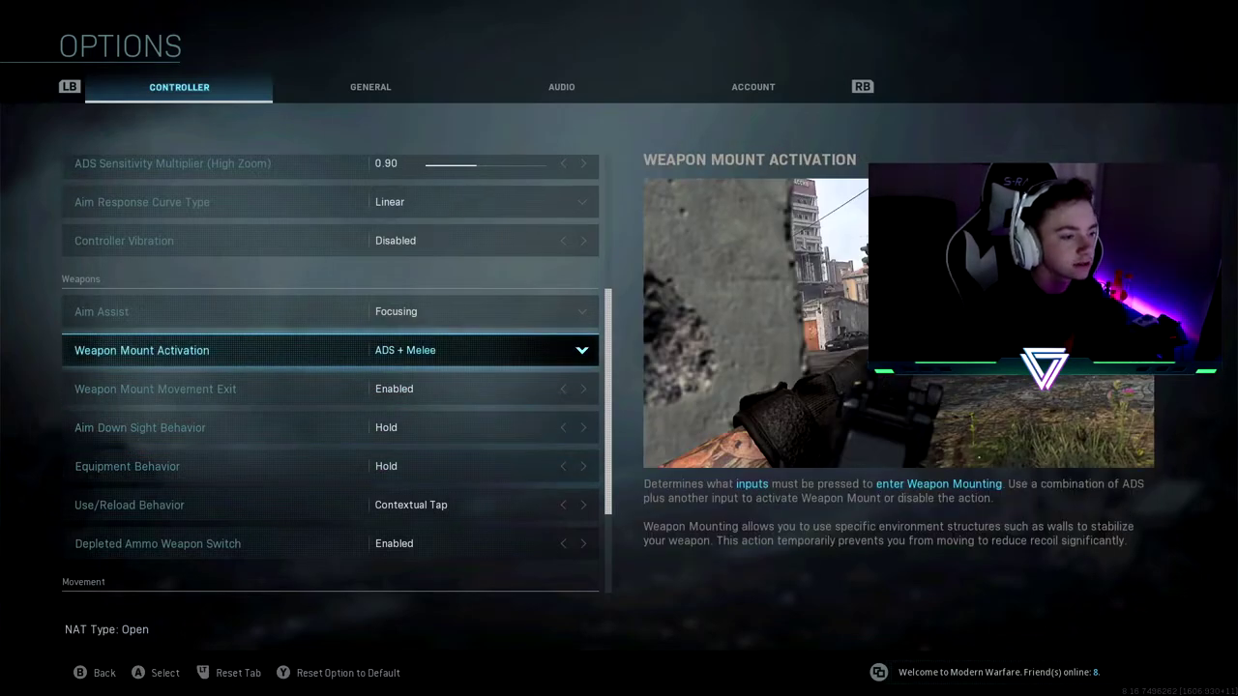
pyautogui.press('Down')
pyautogui.press('Down')
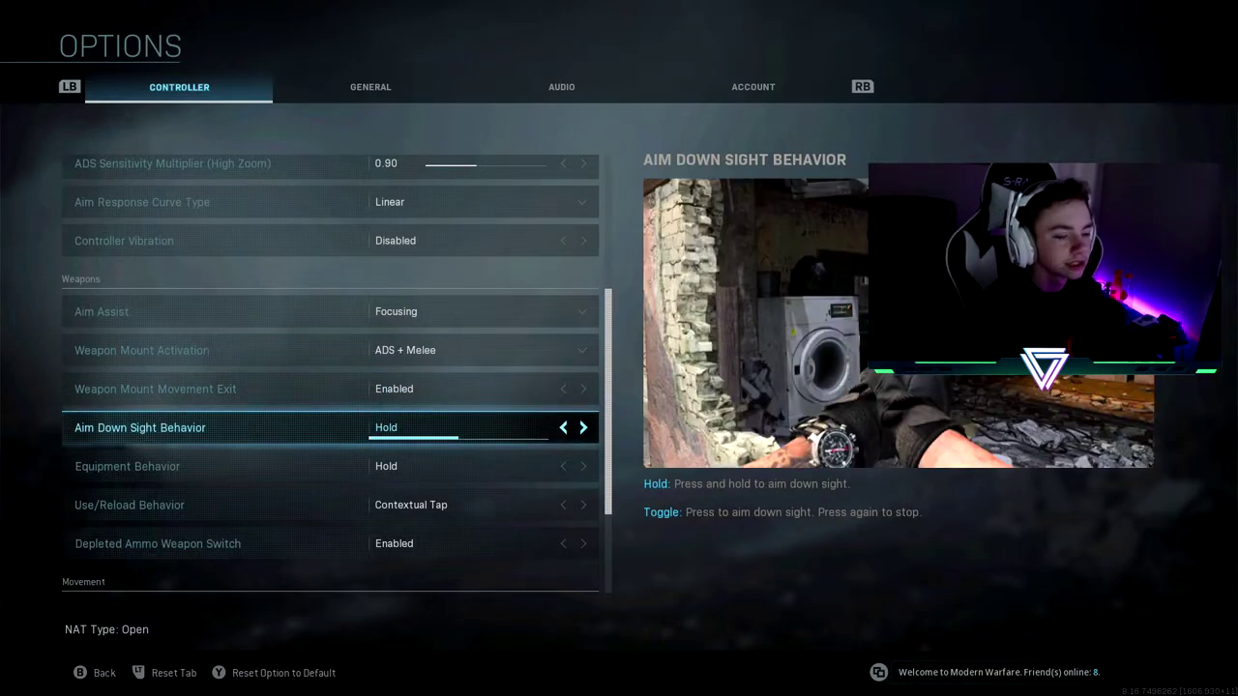
pyautogui.press('Down')
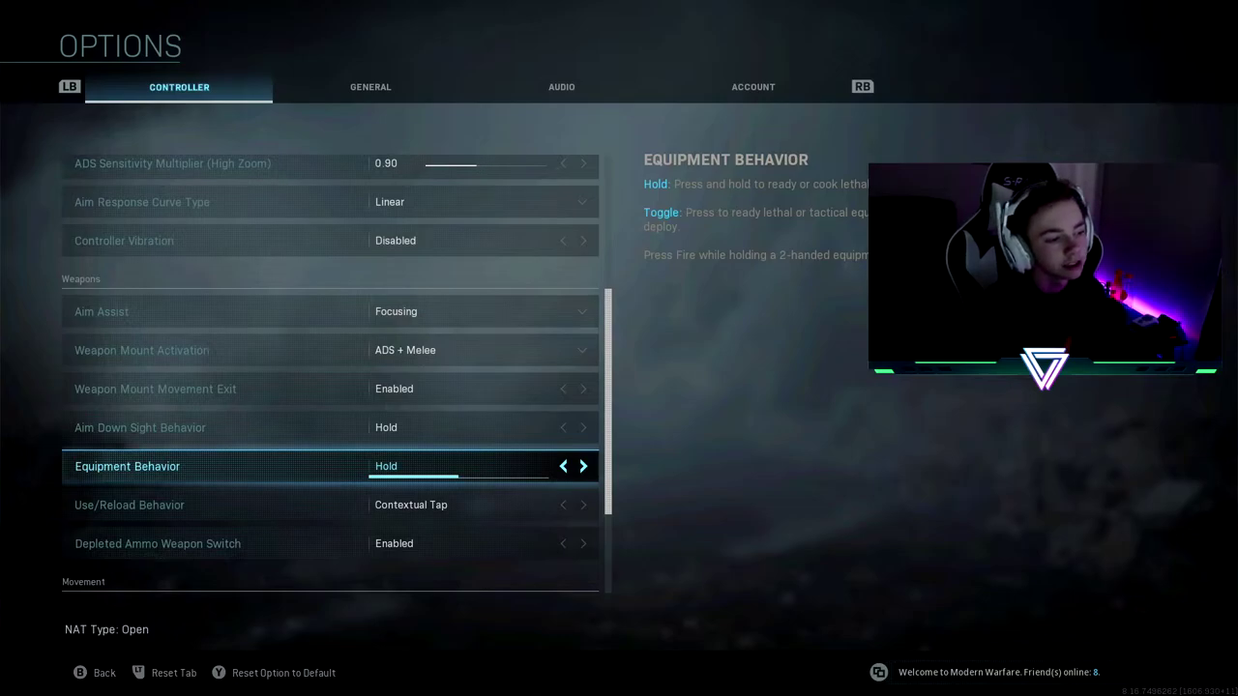
pyautogui.press('Down')
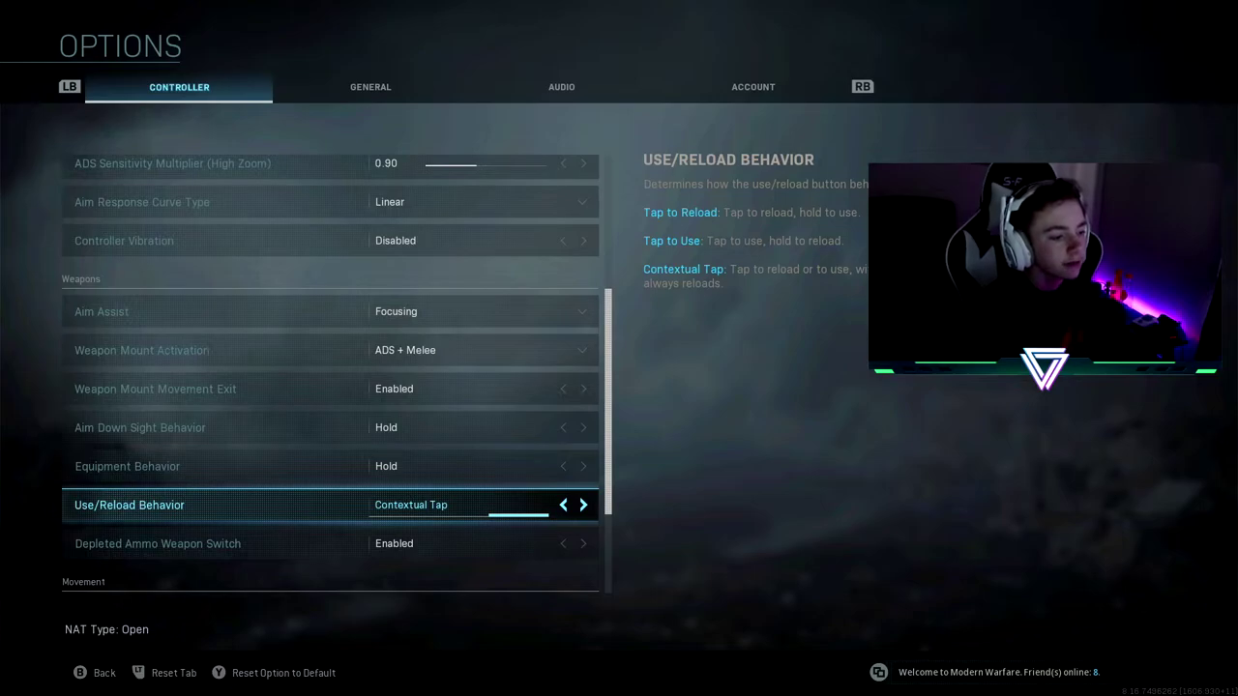
# Go through the Use/Reload Behavior options and settle on Contextual Tap
pyautogui.press('Right')
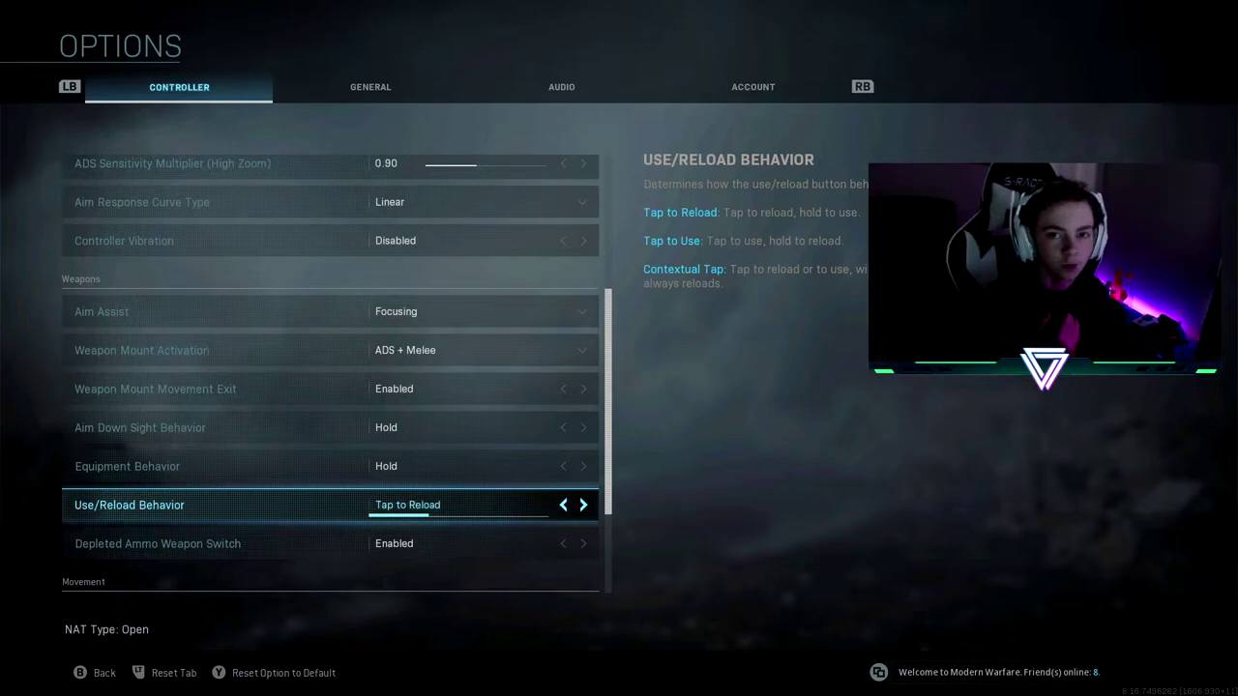
pyautogui.press('Right')
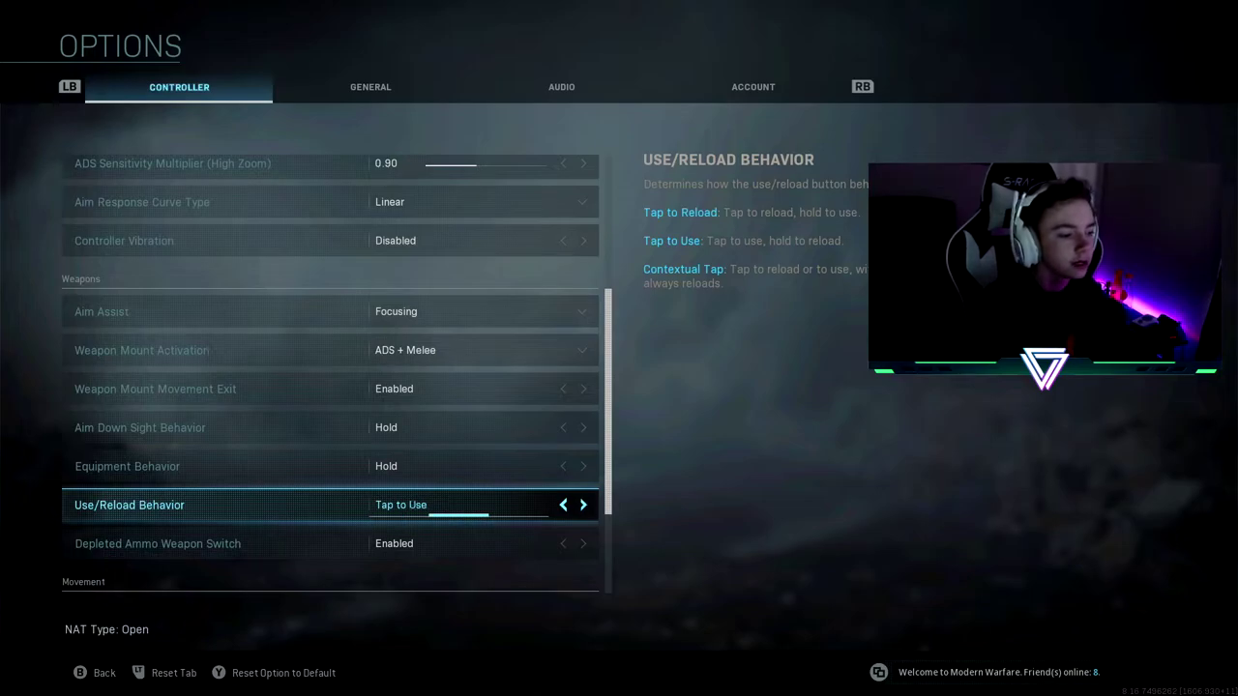
pyautogui.press('Right')
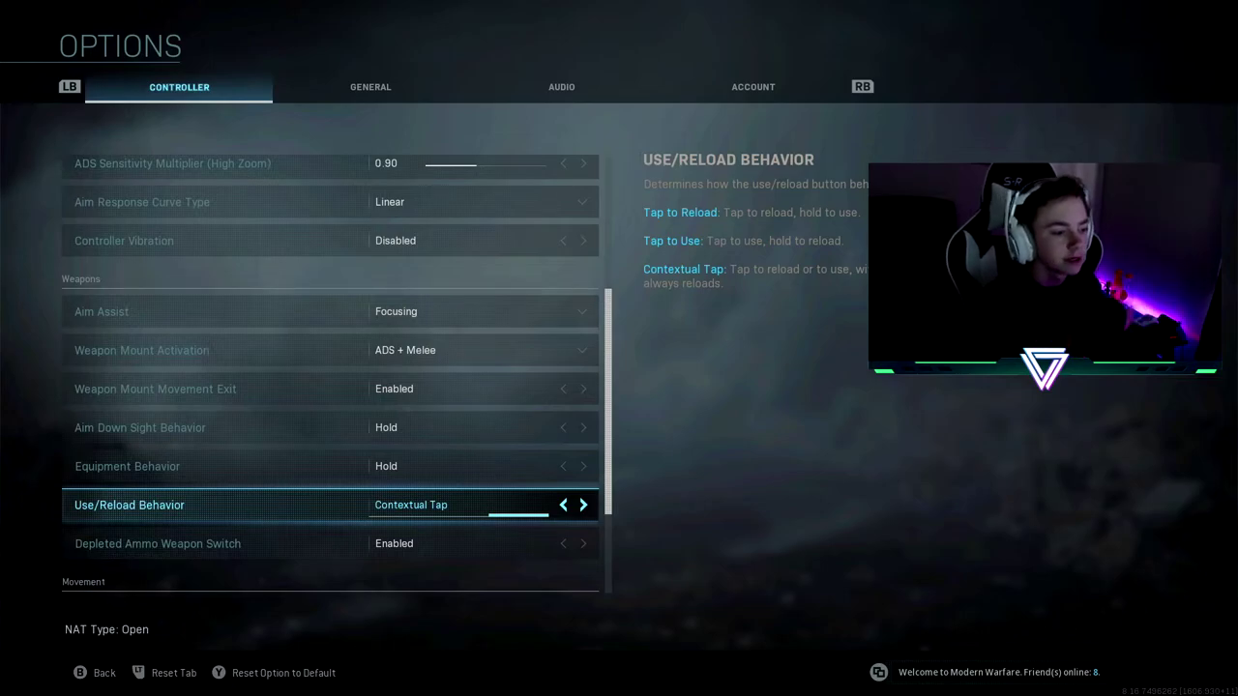
pyautogui.press('Down')
pyautogui.press('Up')
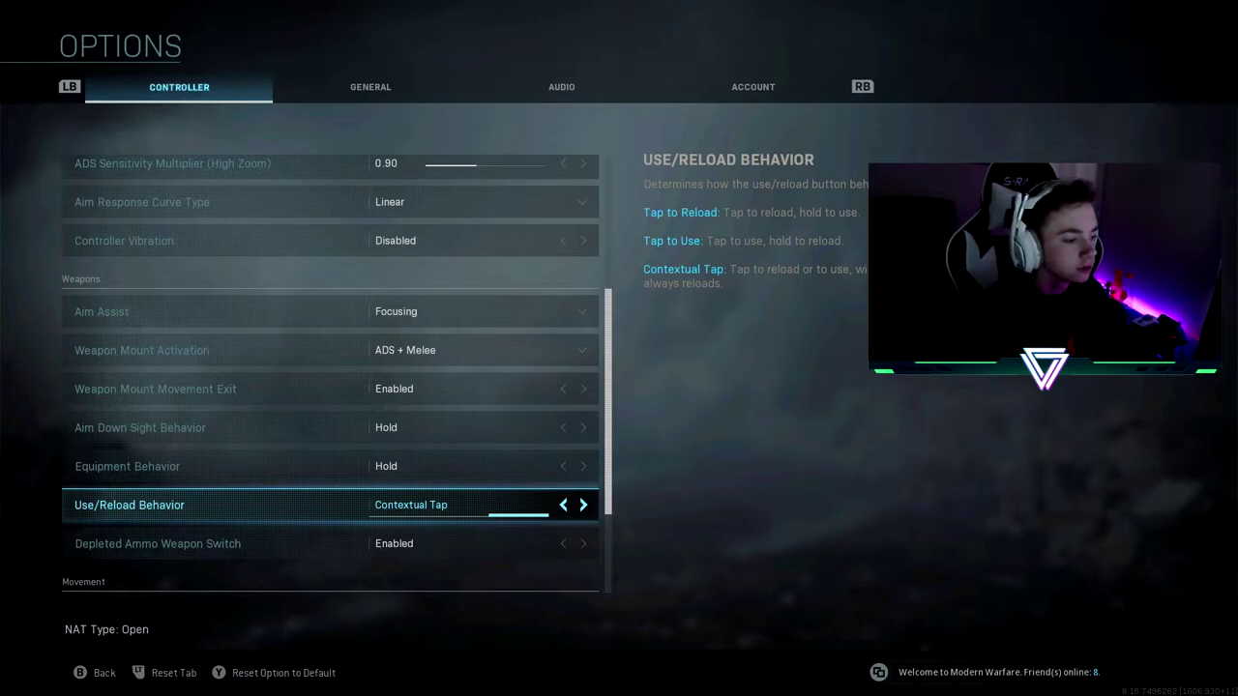
pyautogui.press('Down')
pyautogui.press('Up')
# Review the Depleted Ammo Weapon Switch setting and the movement settings from Slide Behavior to Vehicle Camera Recenter
pyautogui.press('Down')
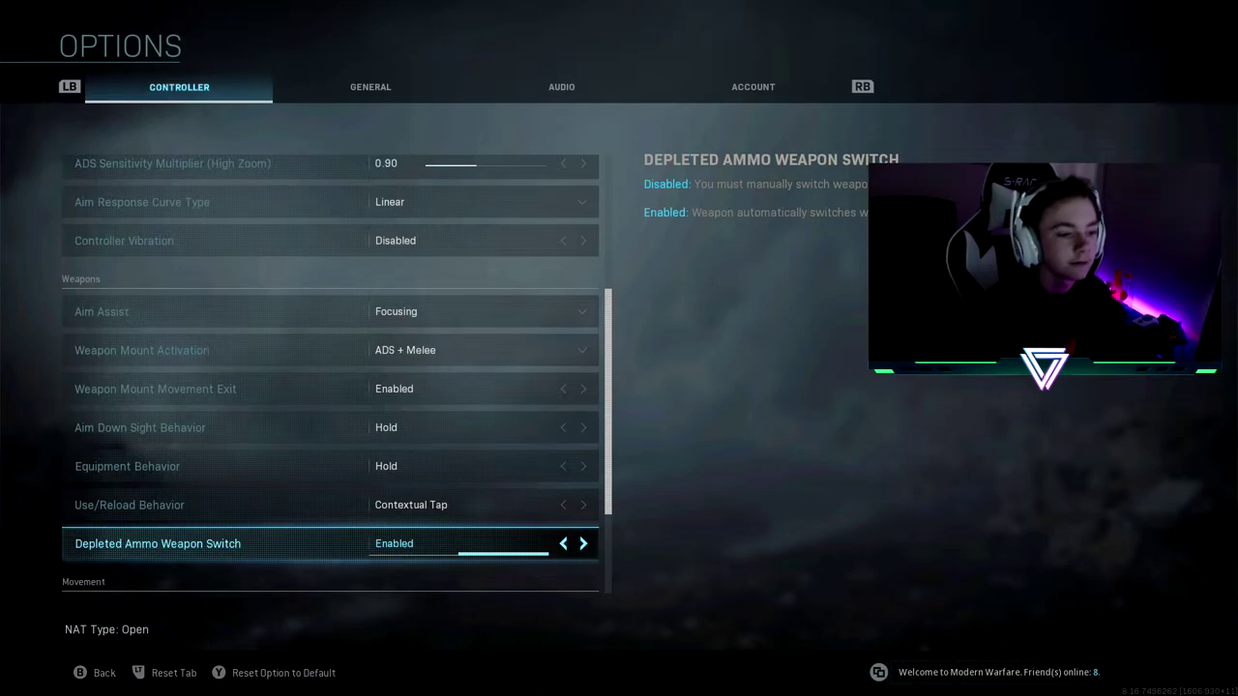
pyautogui.press('Down')
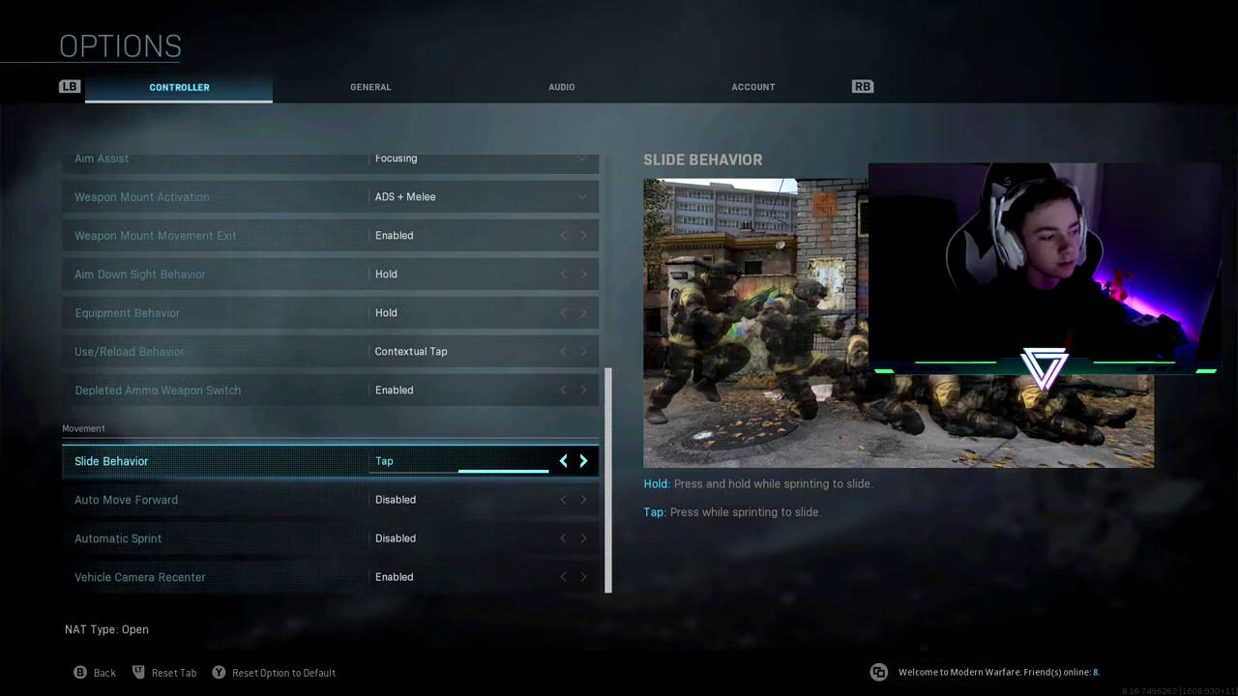
pyautogui.click(126, 500)
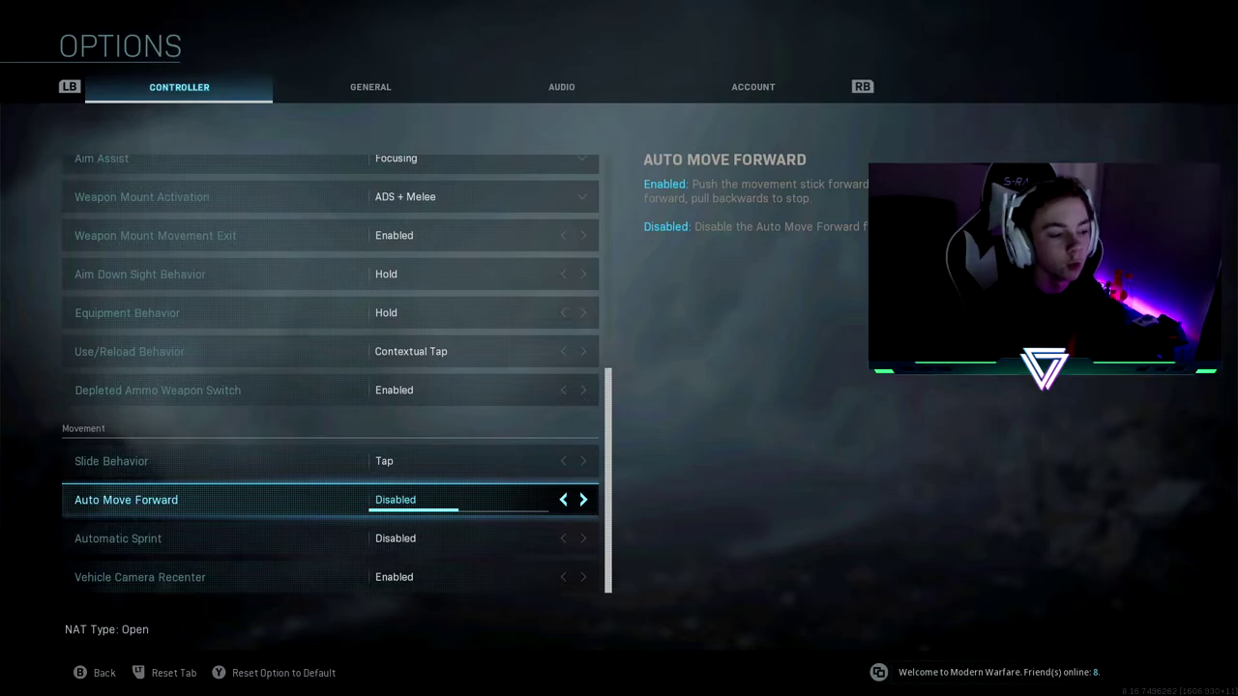
pyautogui.press('Down')
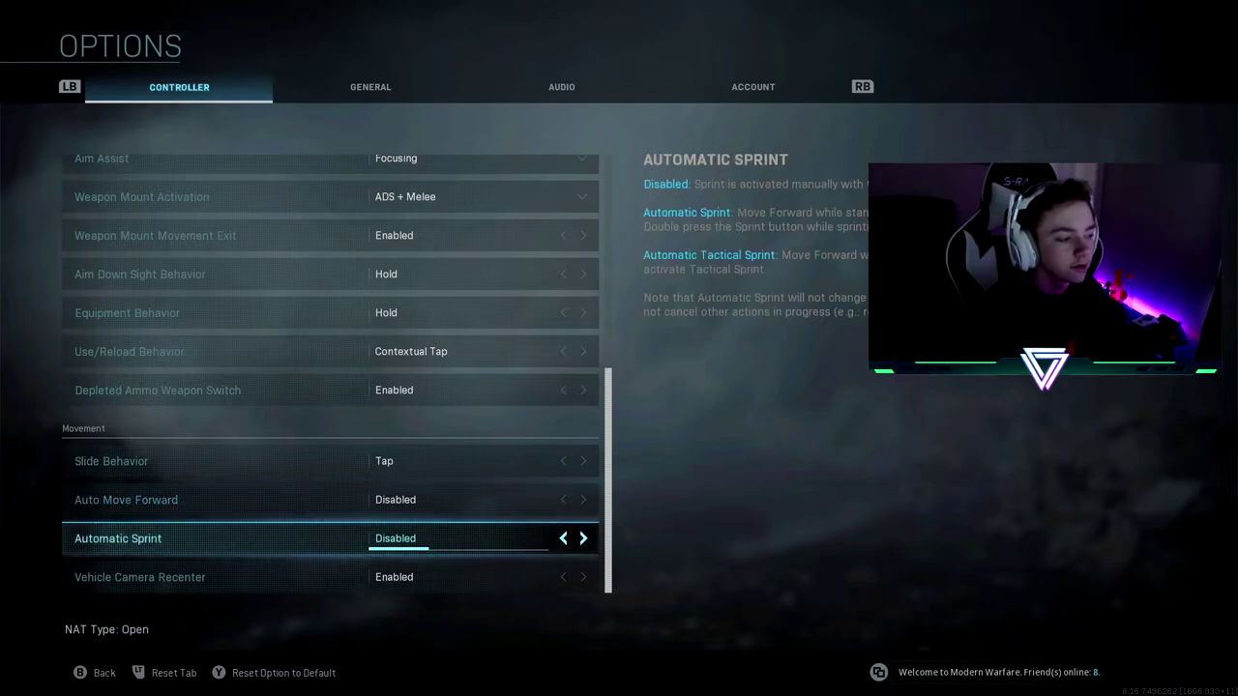
pyautogui.press('Down')
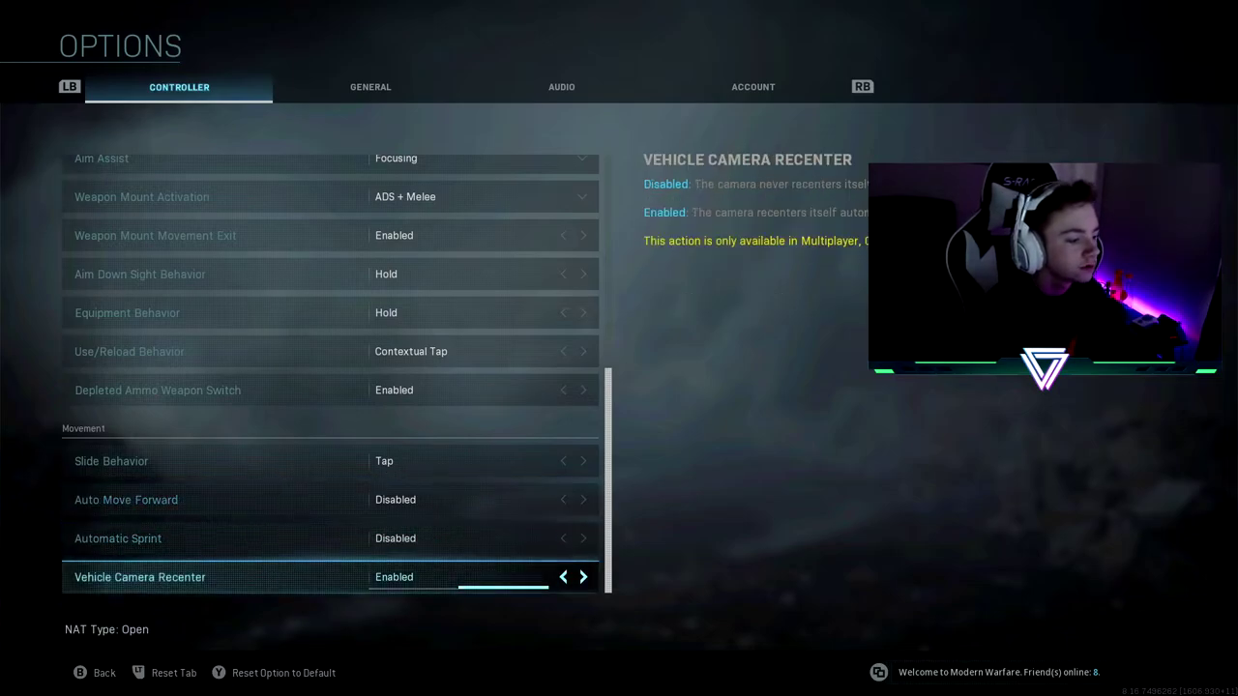
pyautogui.press('Up')
pyautogui.press('Down')
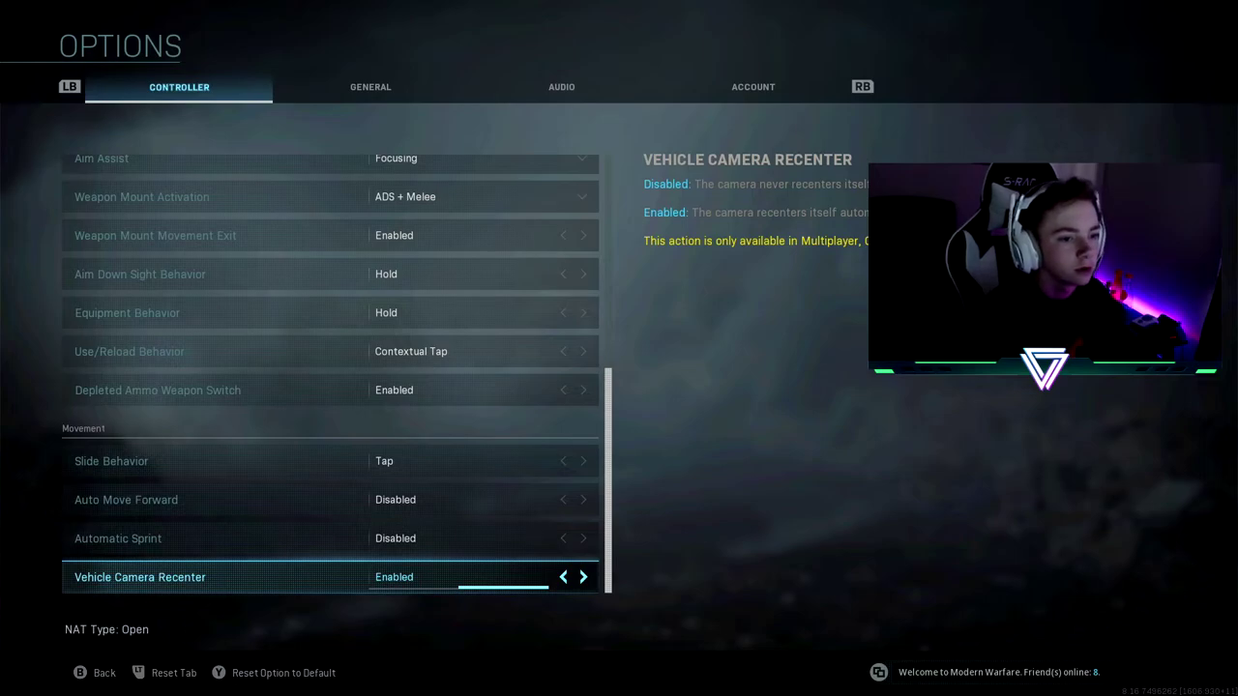
# Open the general options and examine the input device, brightness, safe area, film grain and tooltips settings
pyautogui.press('e')
pyautogui.press('Down')
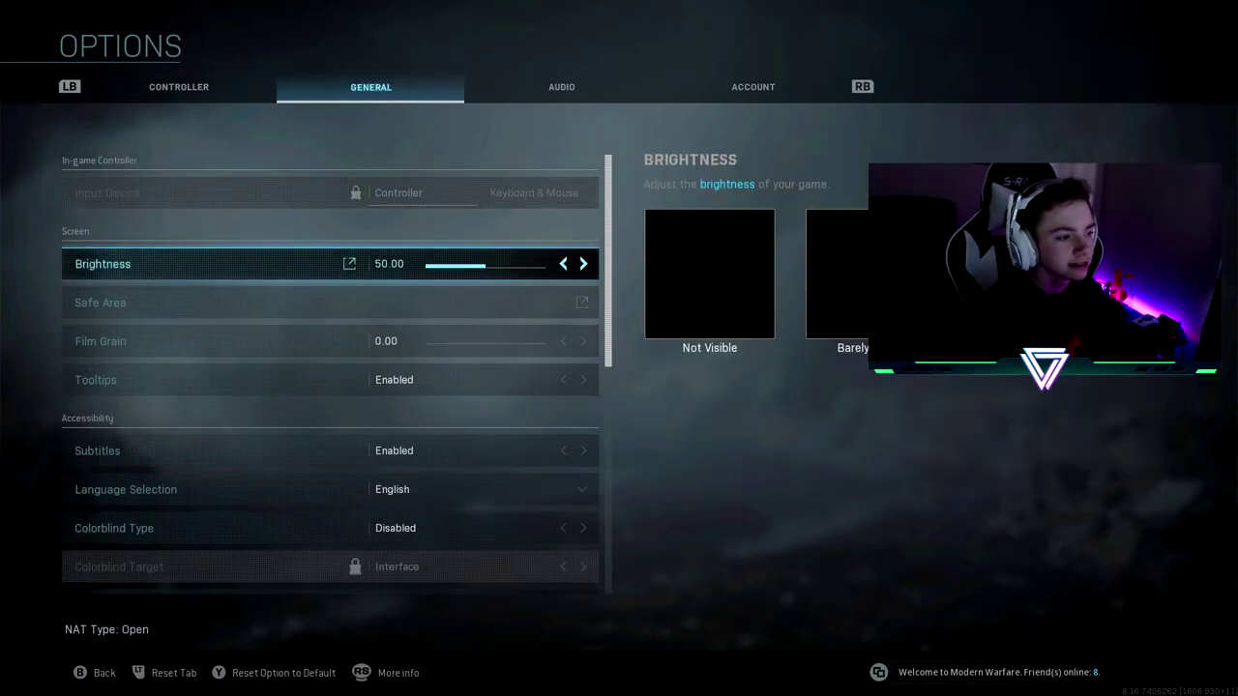
pyautogui.press('Down')
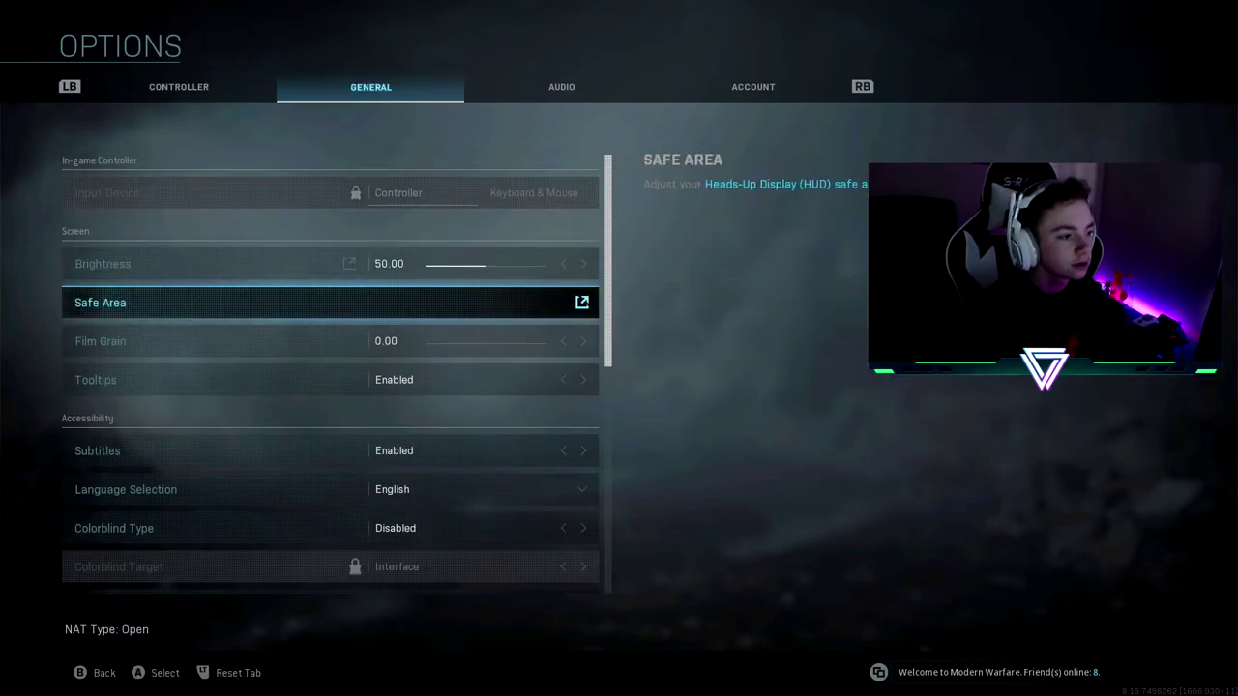
pyautogui.press('Up')
pyautogui.press('Down')
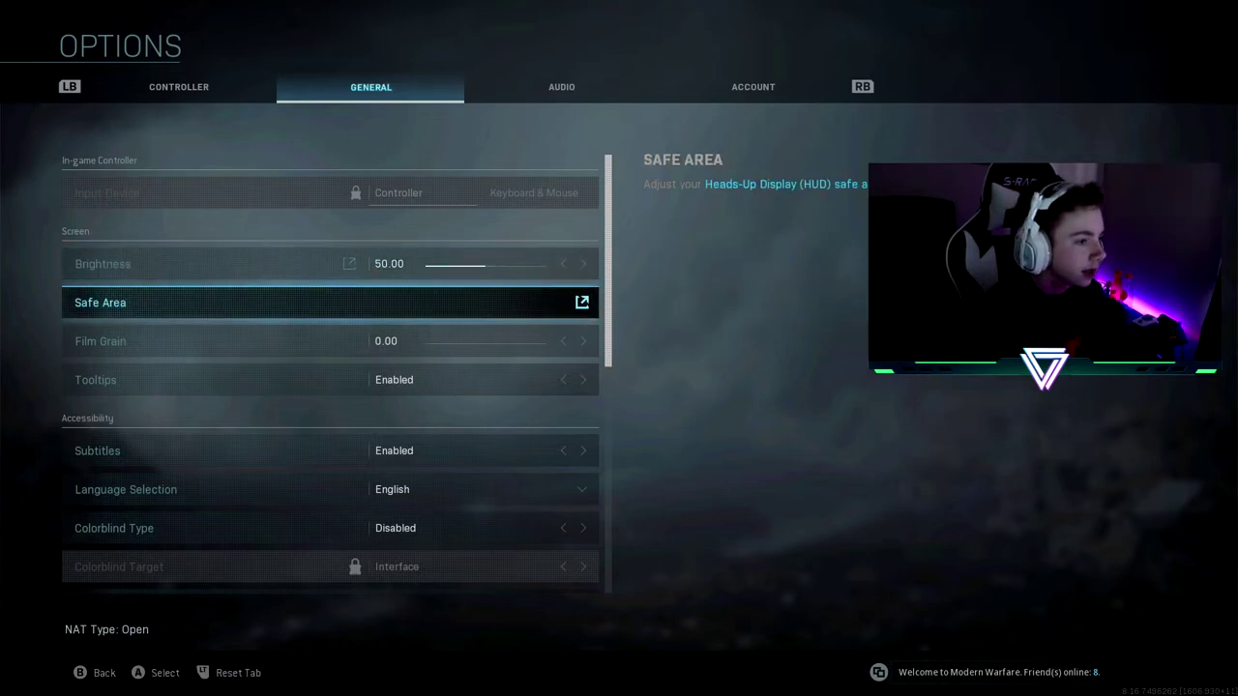
pyautogui.press('Up')
pyautogui.press('Up')
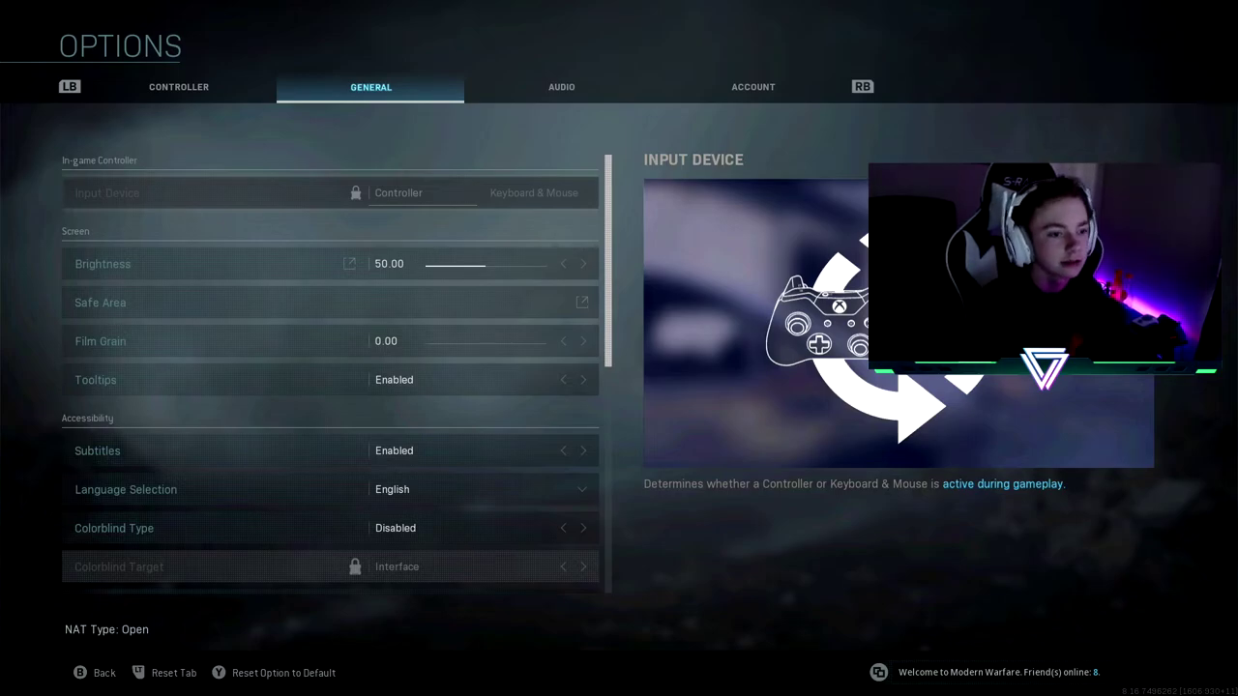
pyautogui.press('Down')
pyautogui.press('Down')
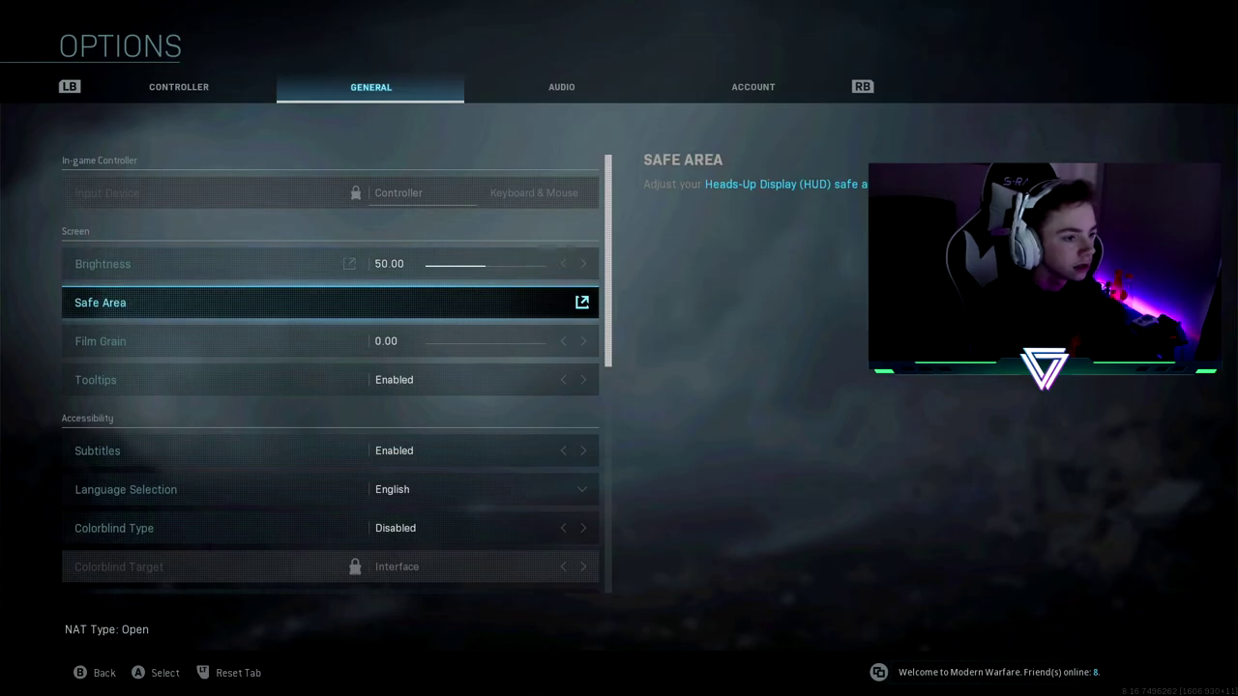
pyautogui.press('Down')
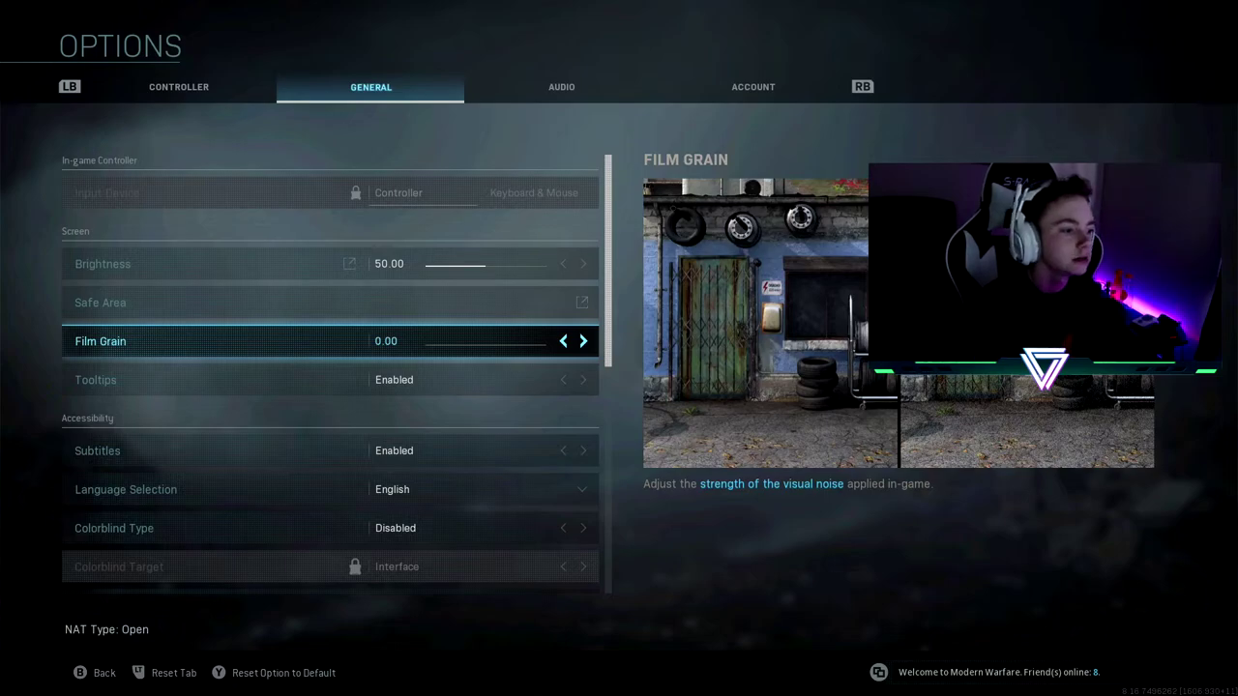
pyautogui.press('Down')
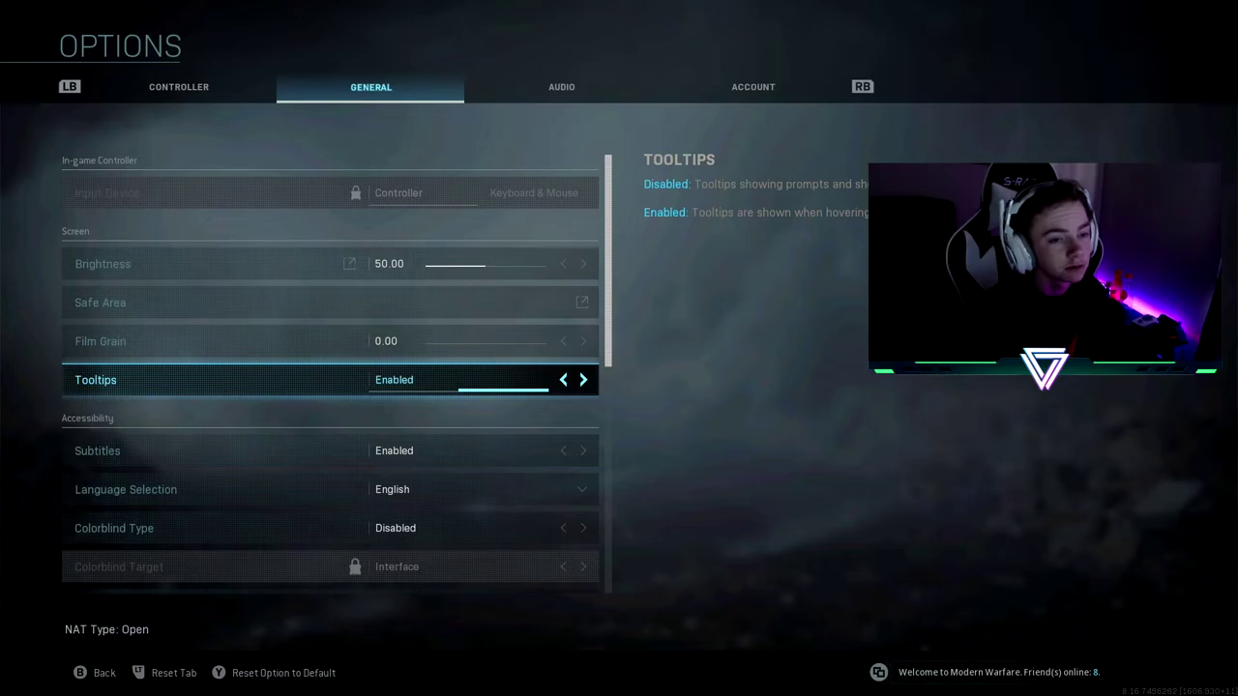
# Review the accessibility settings for subtitles, language selection and colorblind type
pyautogui.press('Down')
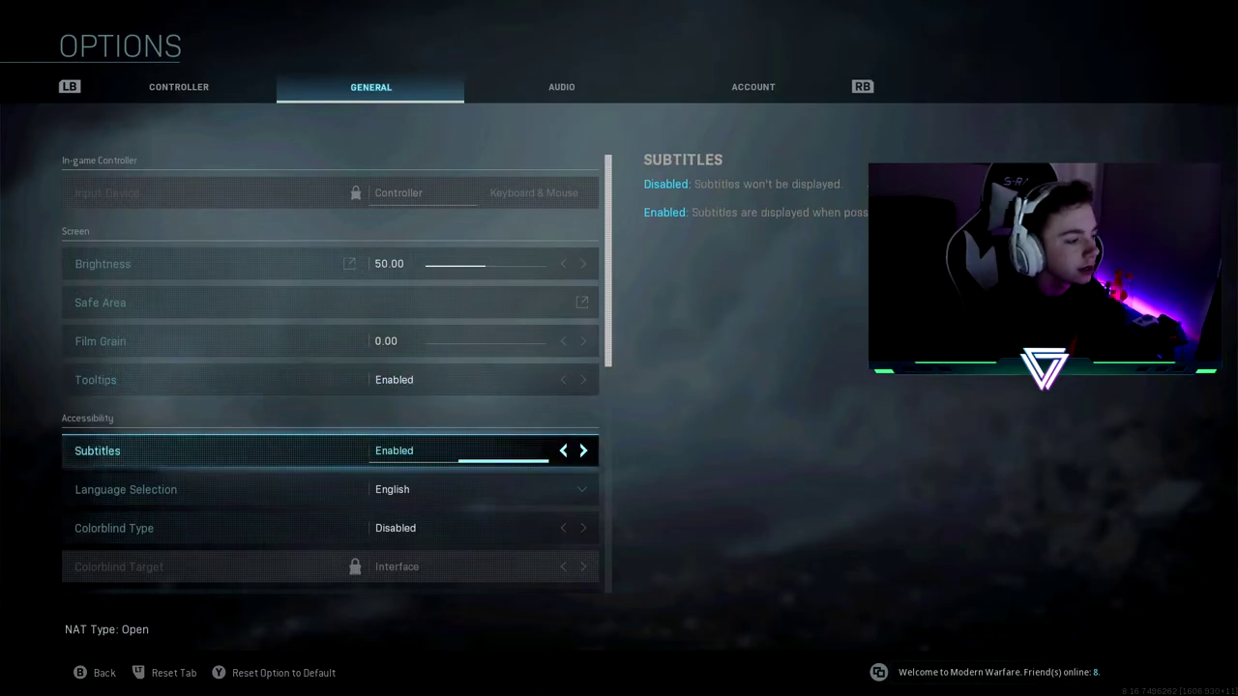
pyautogui.press('Down')
pyautogui.press('Down')
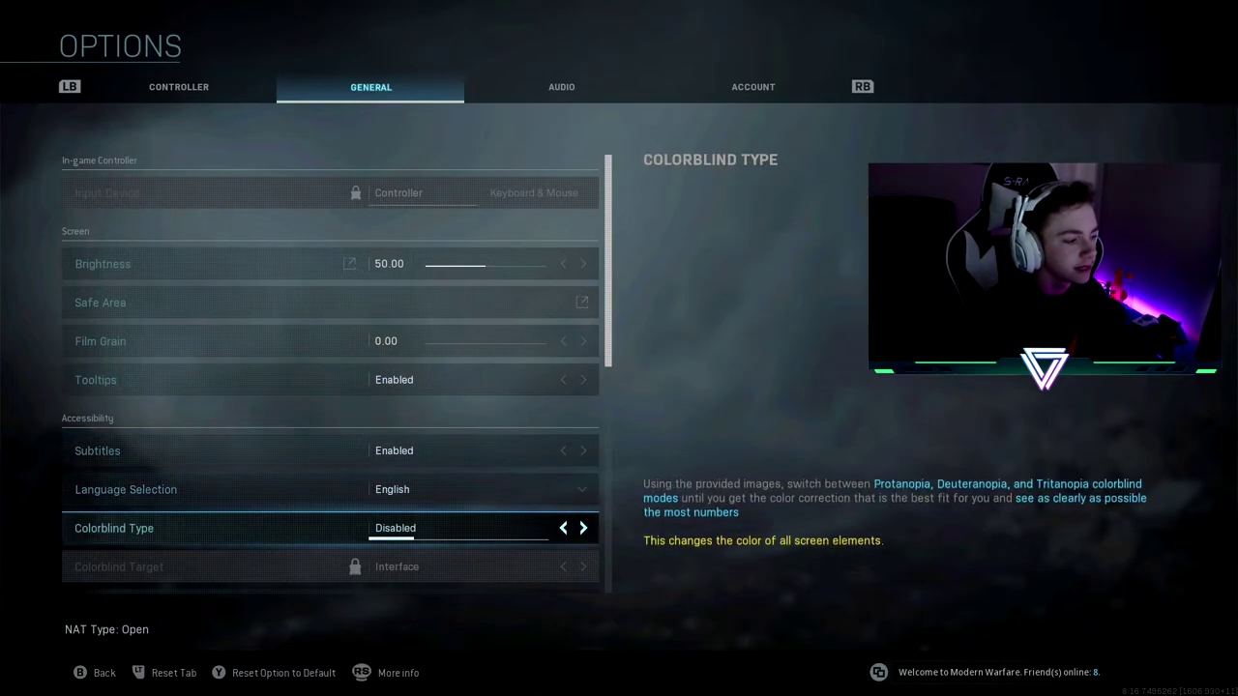
pyautogui.press('Up')
pyautogui.press('Down')
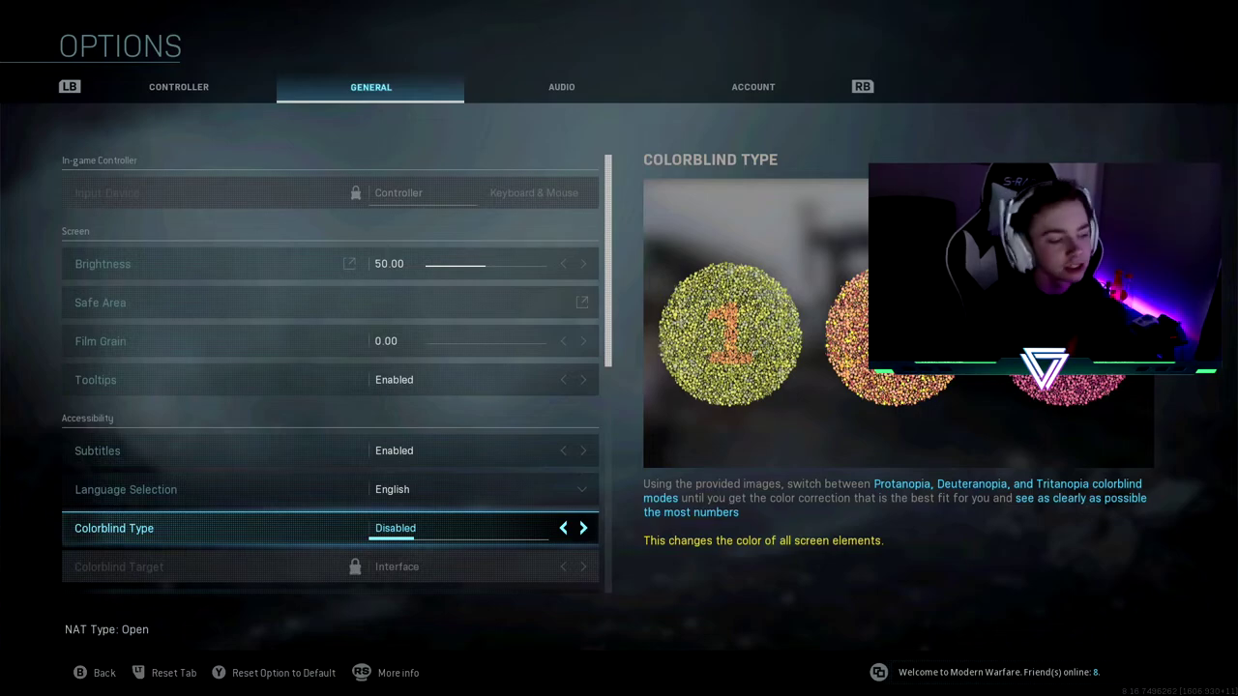
# Compare the World Motion Blur and Weapon Motion Blur settings
pyautogui.press('Down')
pyautogui.press('Down')
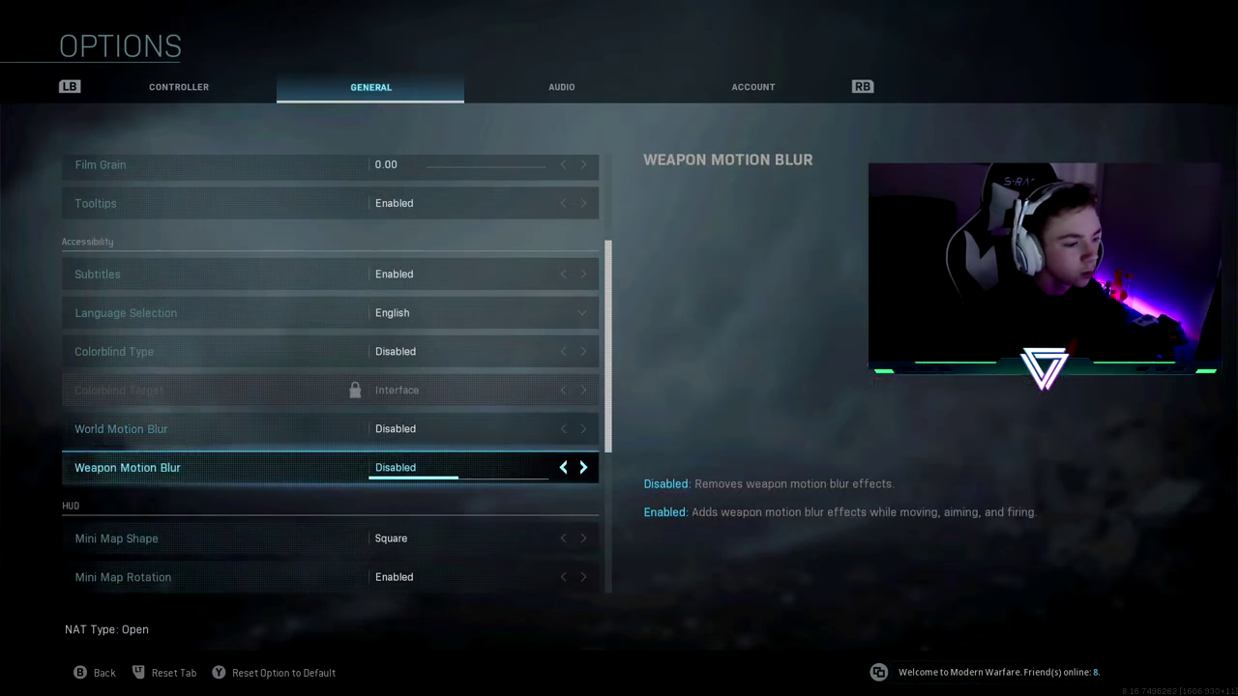
pyautogui.press('Up')
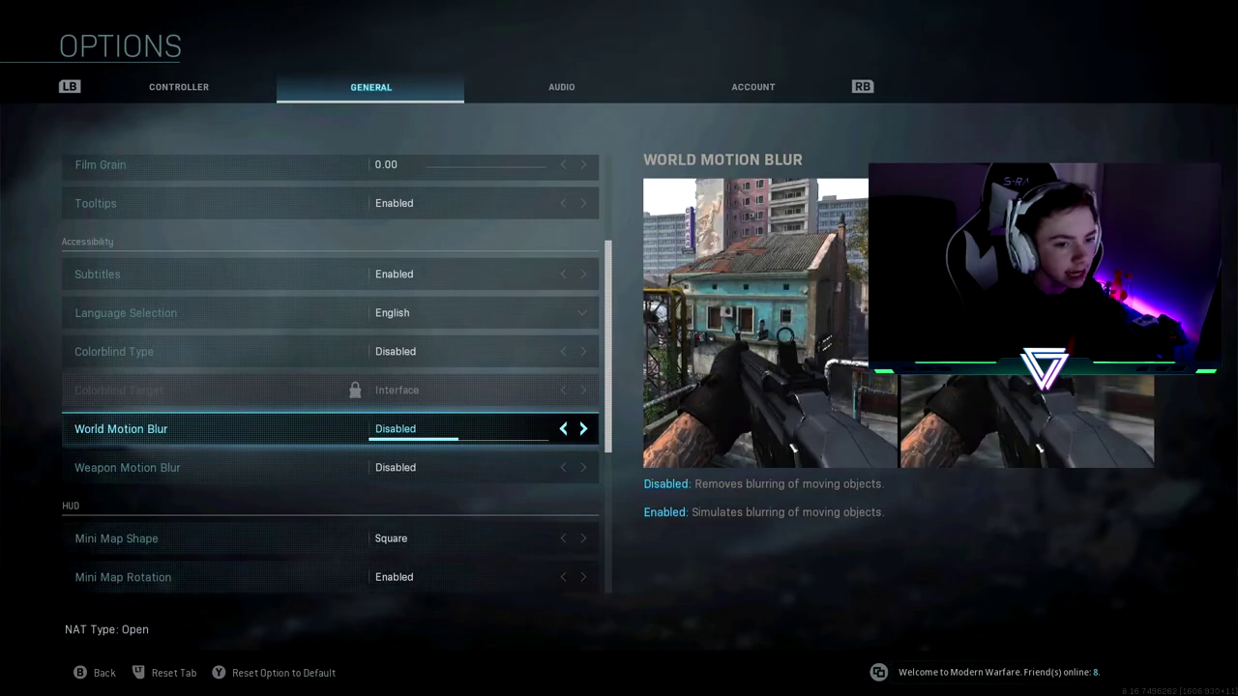
pyautogui.press('Down')
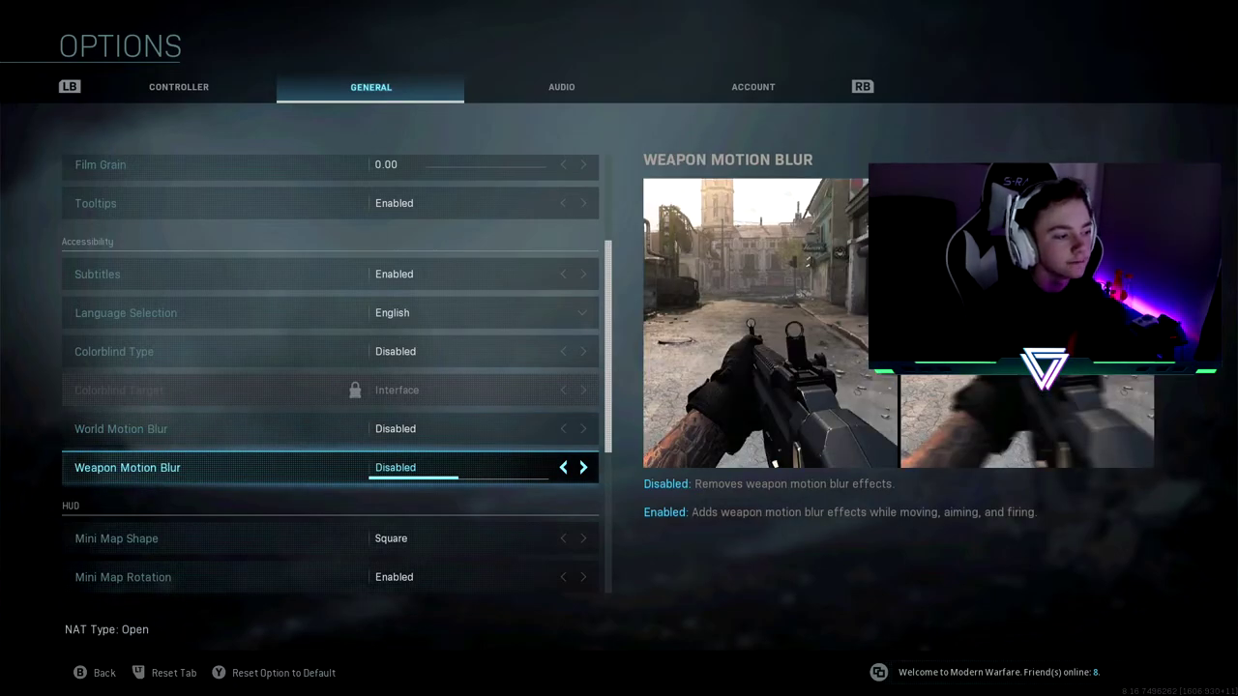
pyautogui.press('Up')
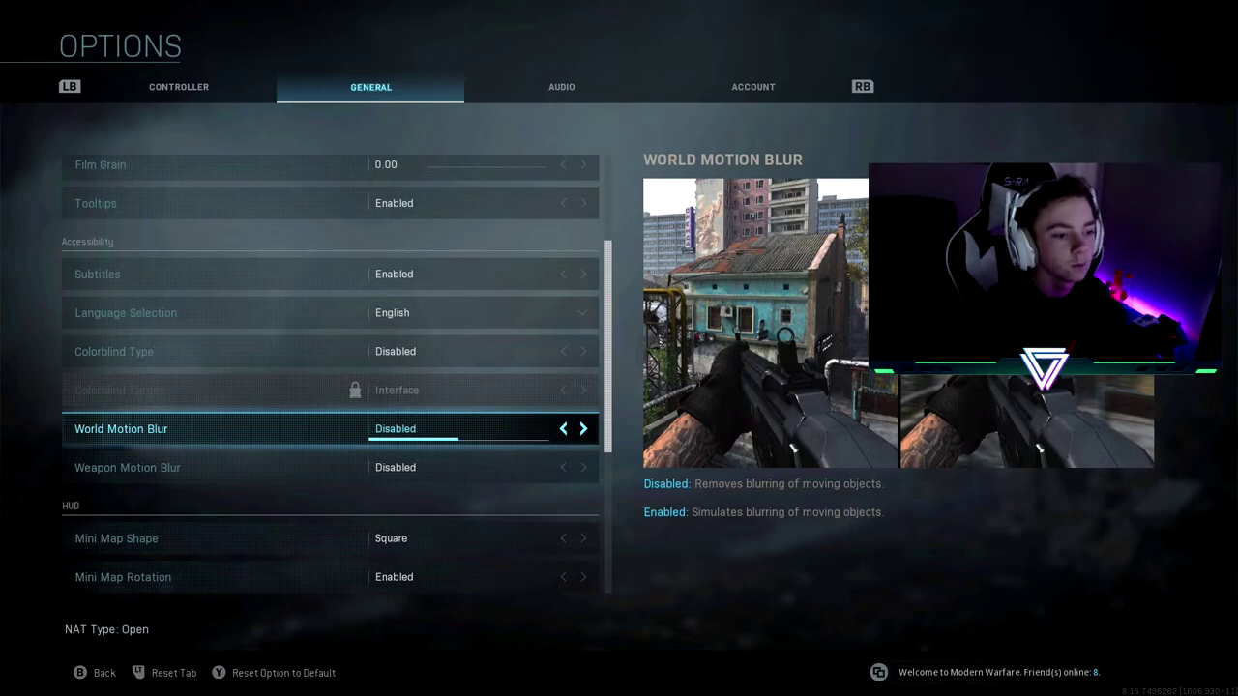
pyautogui.press('Down')
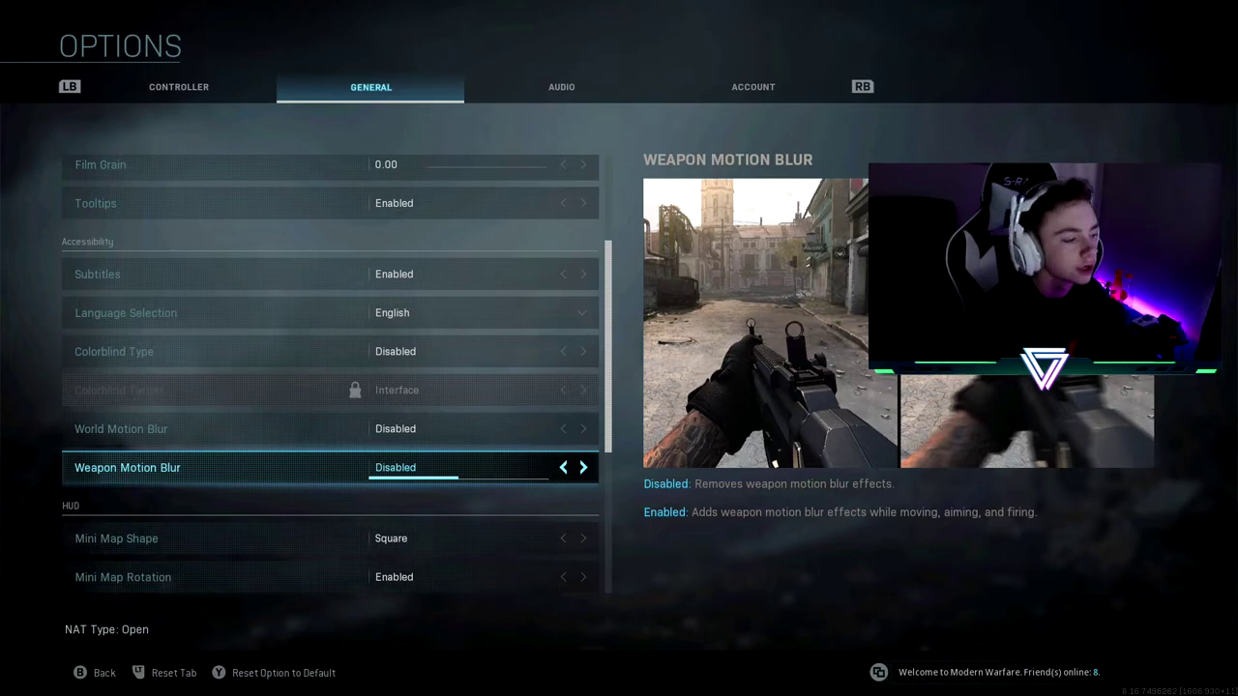
# Examine the mini map shape and rotation, the content filters and the remaining general settings down to Credits
pyautogui.press('Down')
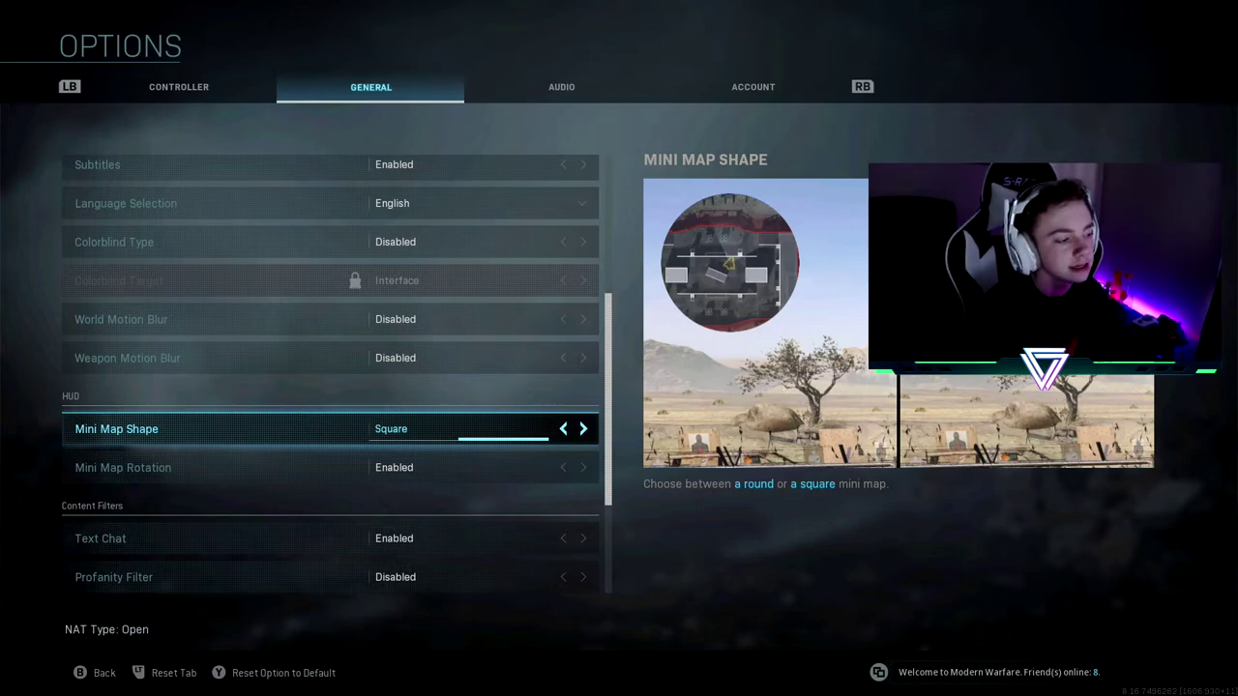
pyautogui.press('Down')
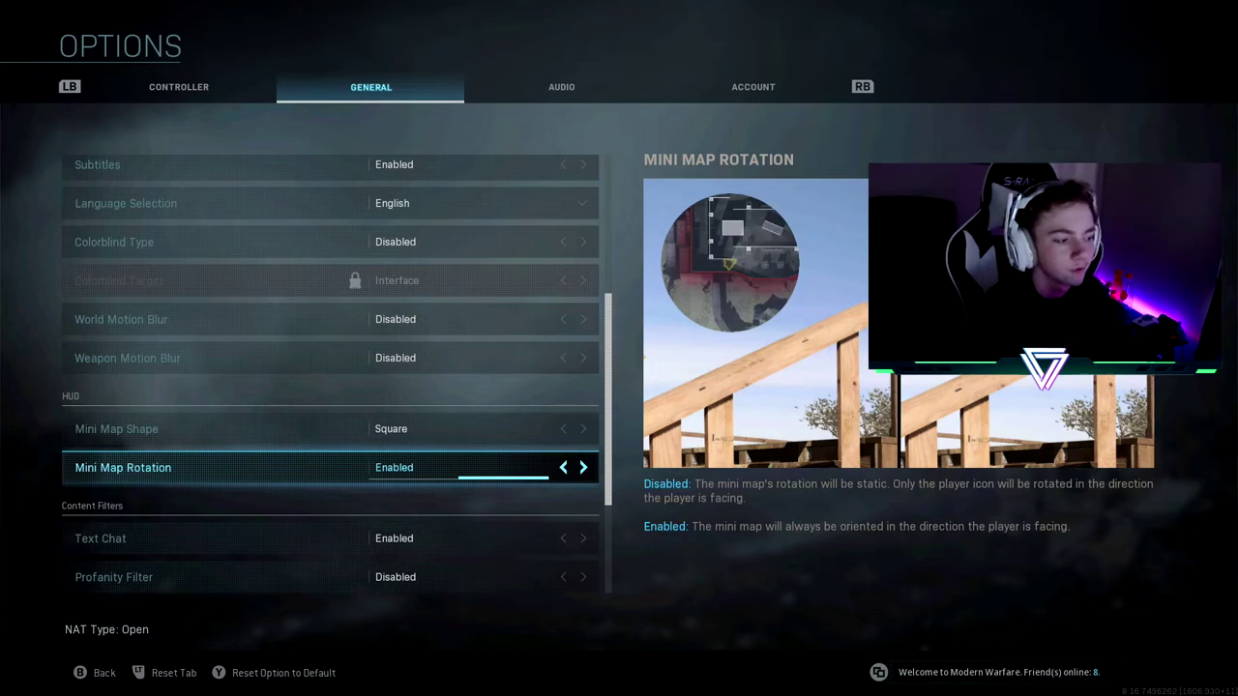
pyautogui.press('Down')
pyautogui.press('Down')
pyautogui.press('Down')
pyautogui.press('Up')
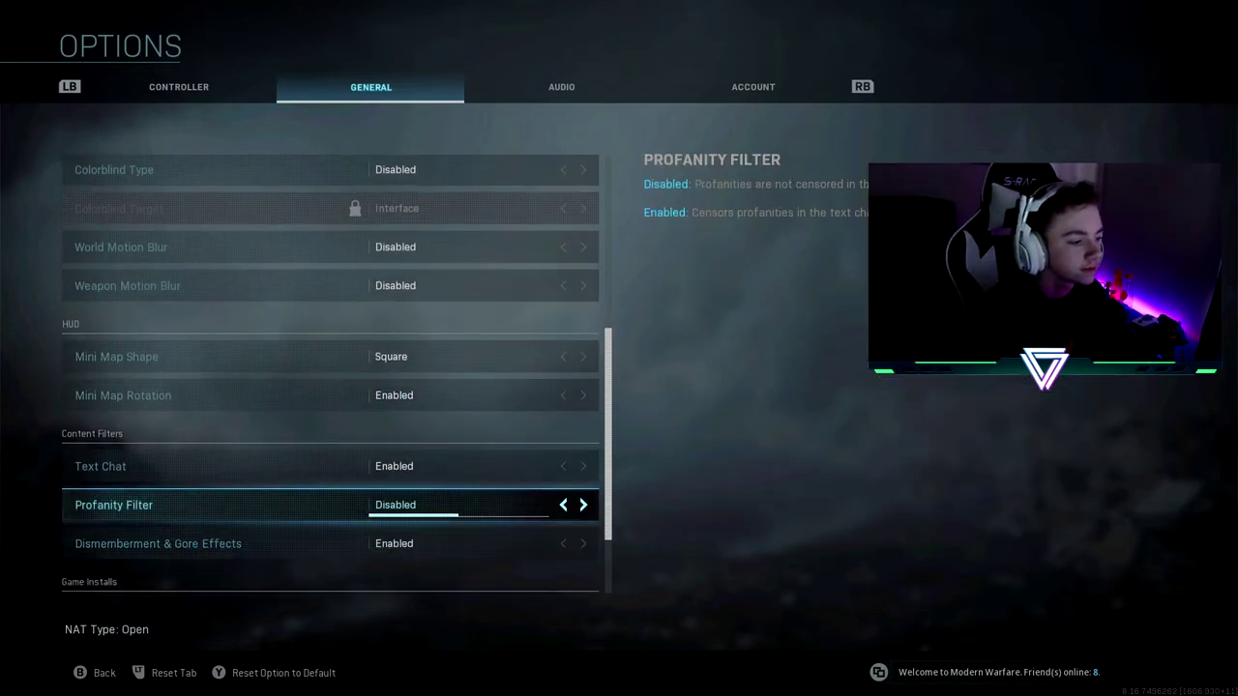
pyautogui.press('Down')
pyautogui.press('Down')
pyautogui.press('Down')
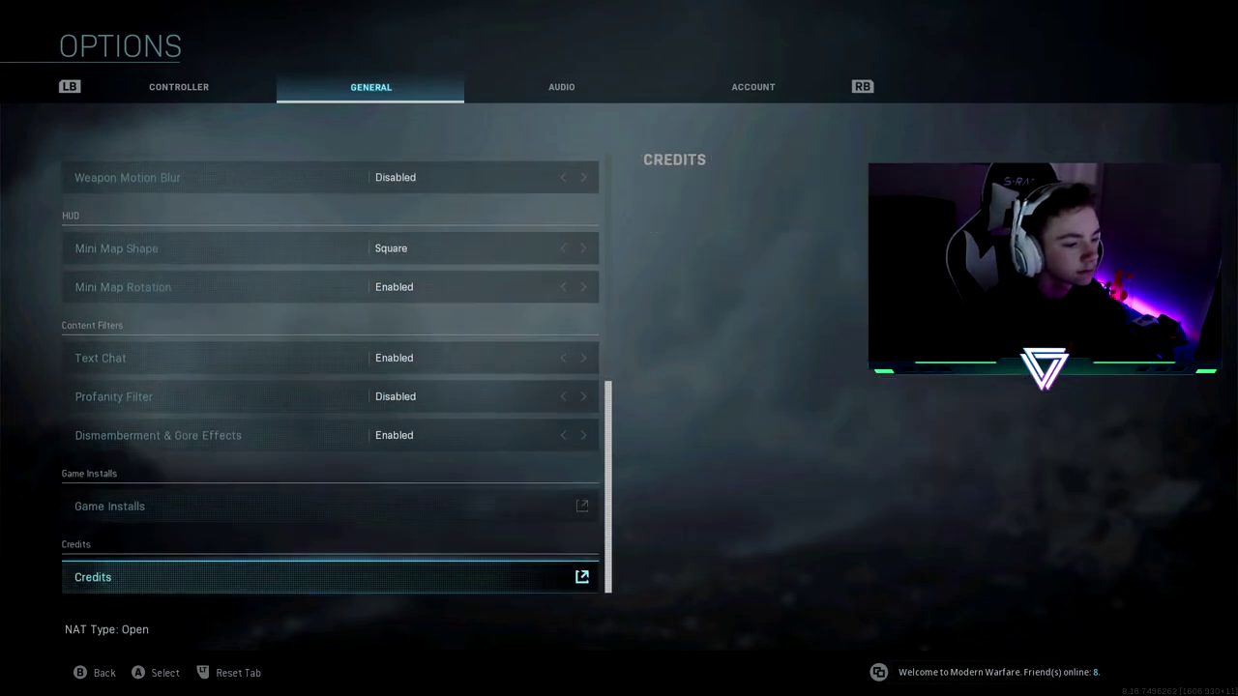
pyautogui.press('Up')
pyautogui.press('Up')
pyautogui.press('Up')
# Open the audio options and review the audio mix and the master, music, dialogue and effects volumes
pyautogui.press('e')
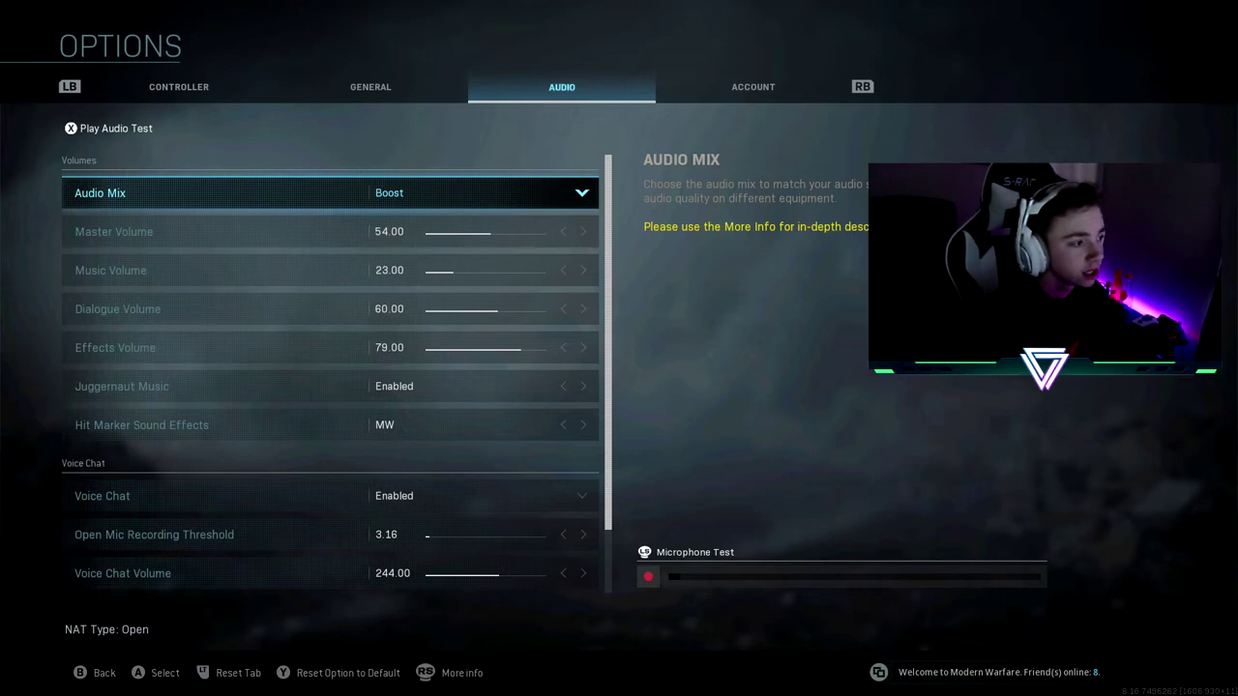
pyautogui.click(114, 231)
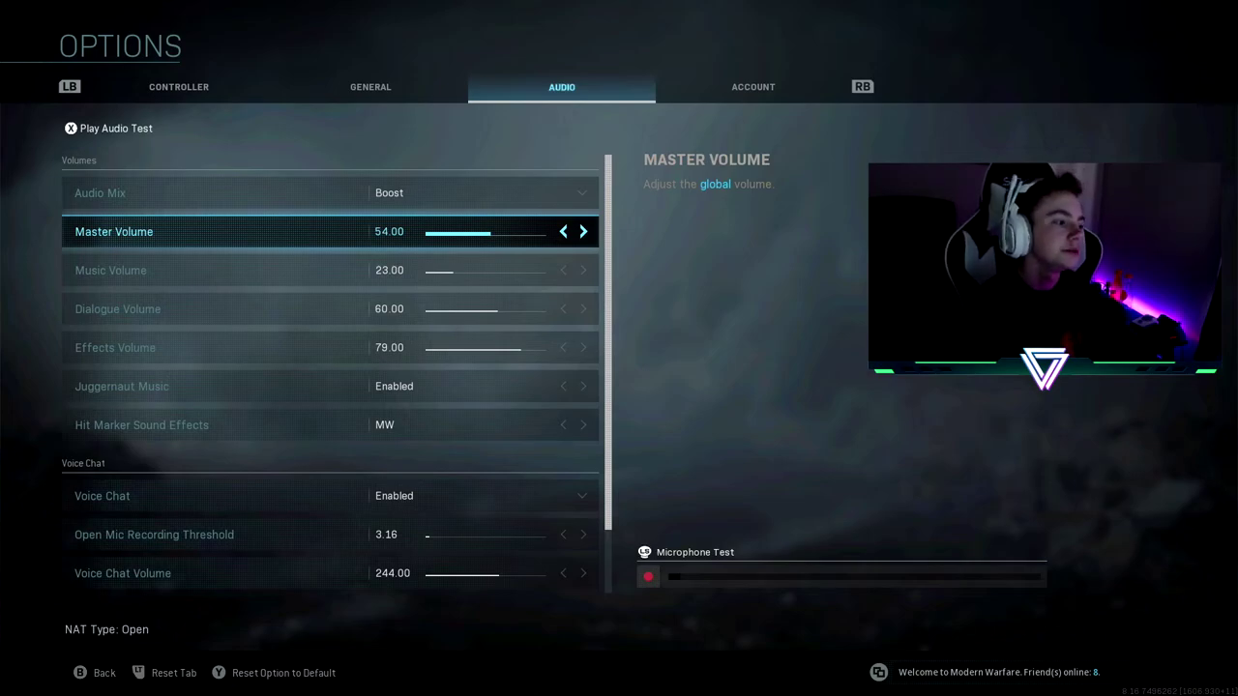
pyautogui.click(110, 270)
pyautogui.click(118, 308)
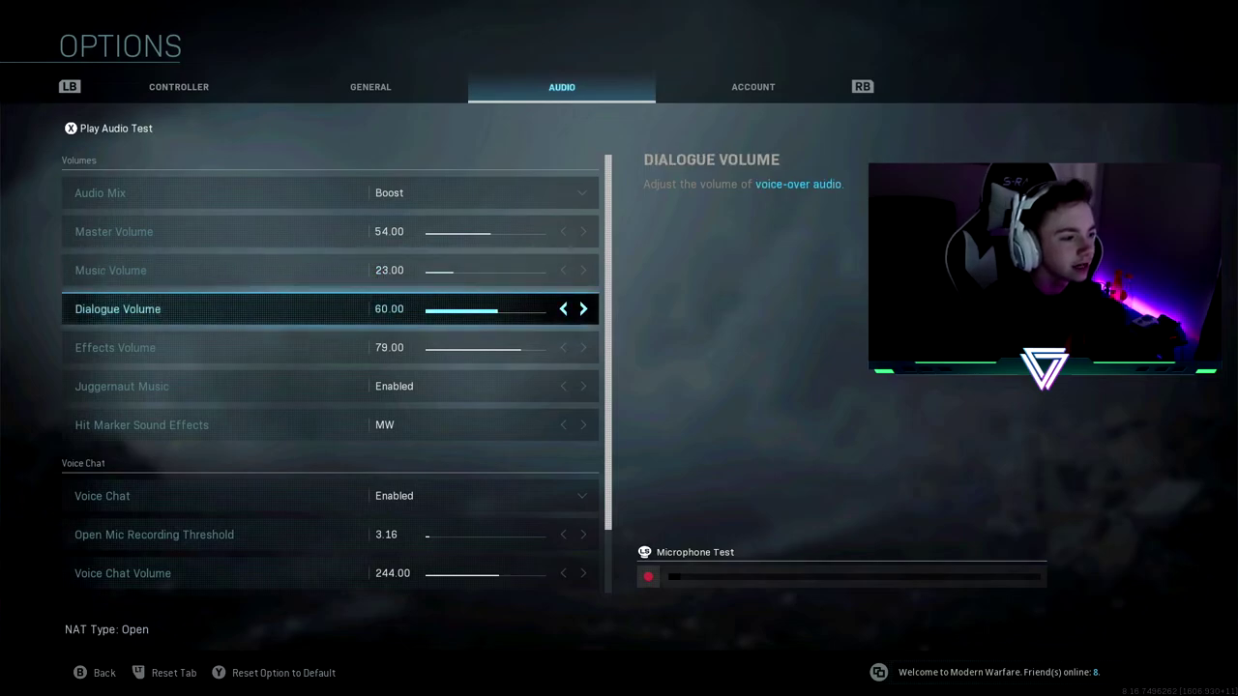
pyautogui.click(111, 269)
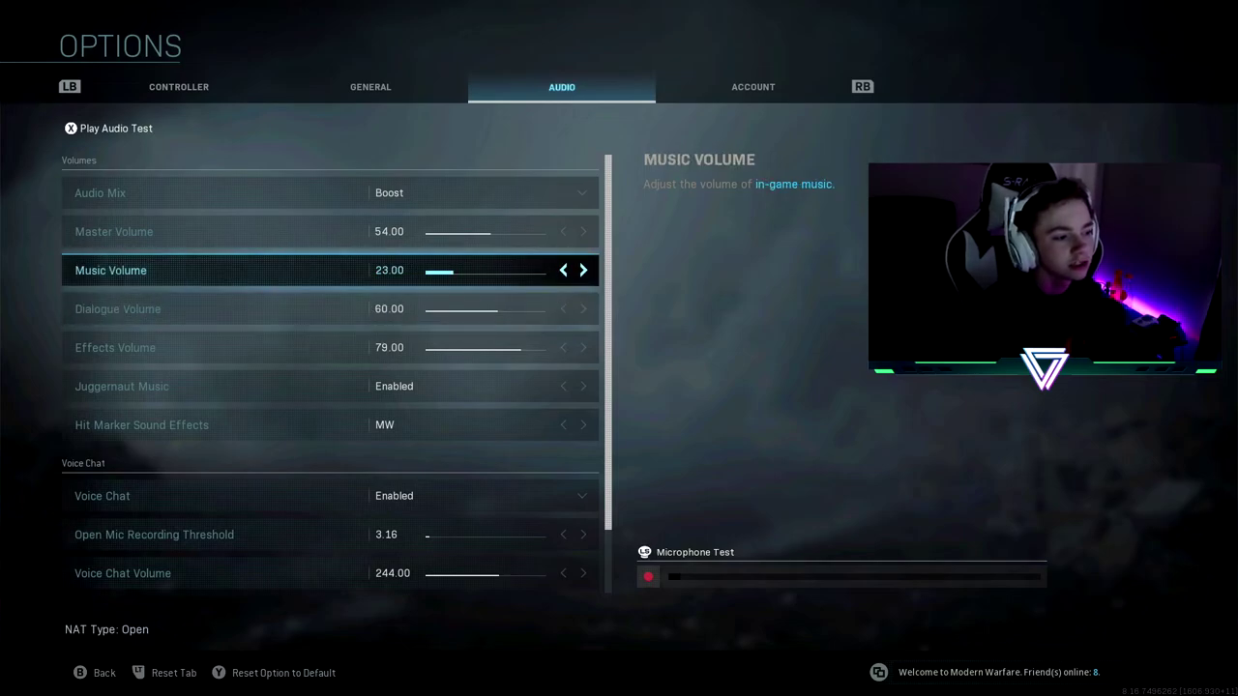
pyautogui.click(118, 308)
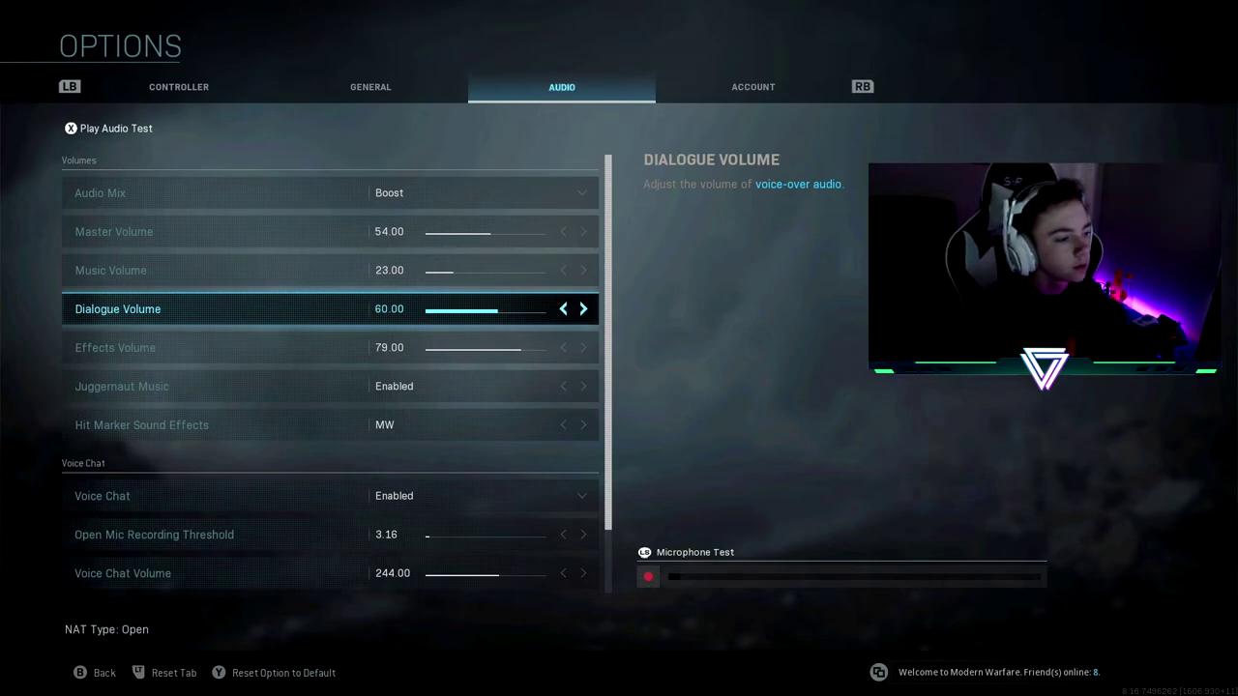
pyautogui.click(115, 347)
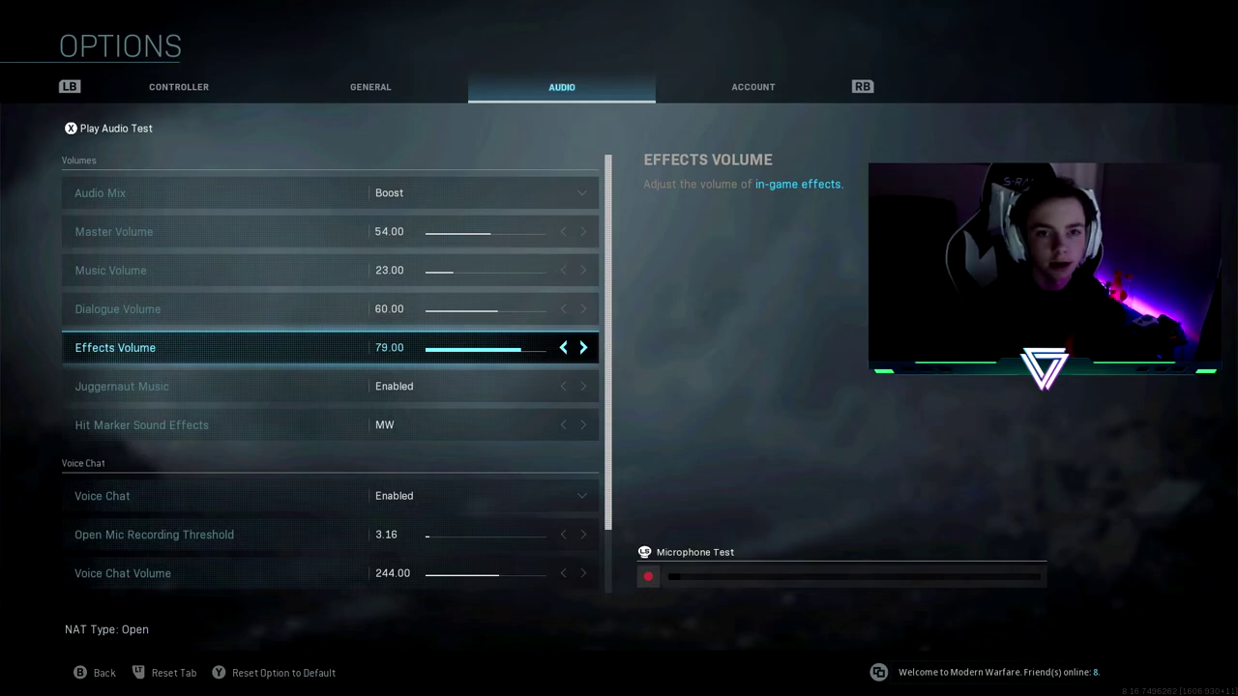
# Check the Juggernaut Music setting and set Hit Marker Sound Effects to Classic
pyautogui.click(122, 386)
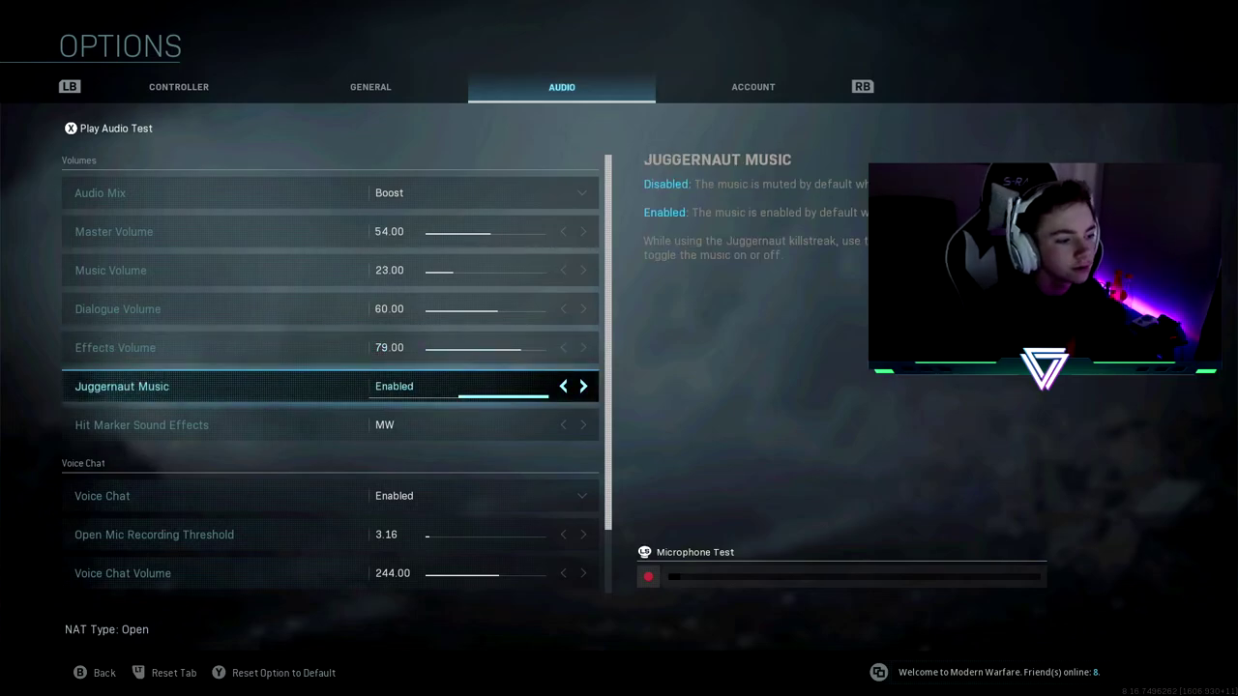
pyautogui.click(141, 425)
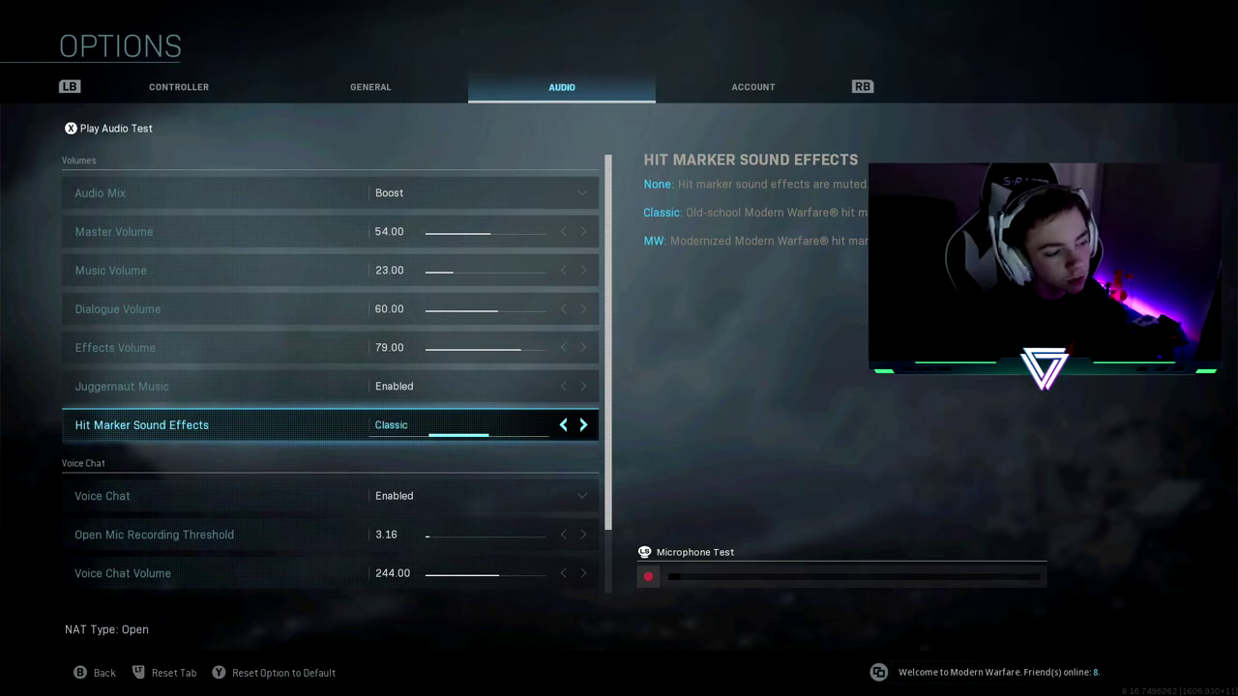
pyautogui.press('Down')
pyautogui.press('Up')
# Review the voice chat settings, including the open mic recording threshold, voice chat volume, microphone volume and voice chat effect
pyautogui.press('Down')
pyautogui.press('Down')
pyautogui.press('Down')
pyautogui.press('Down')
pyautogui.press('Down')
pyautogui.press('Down')
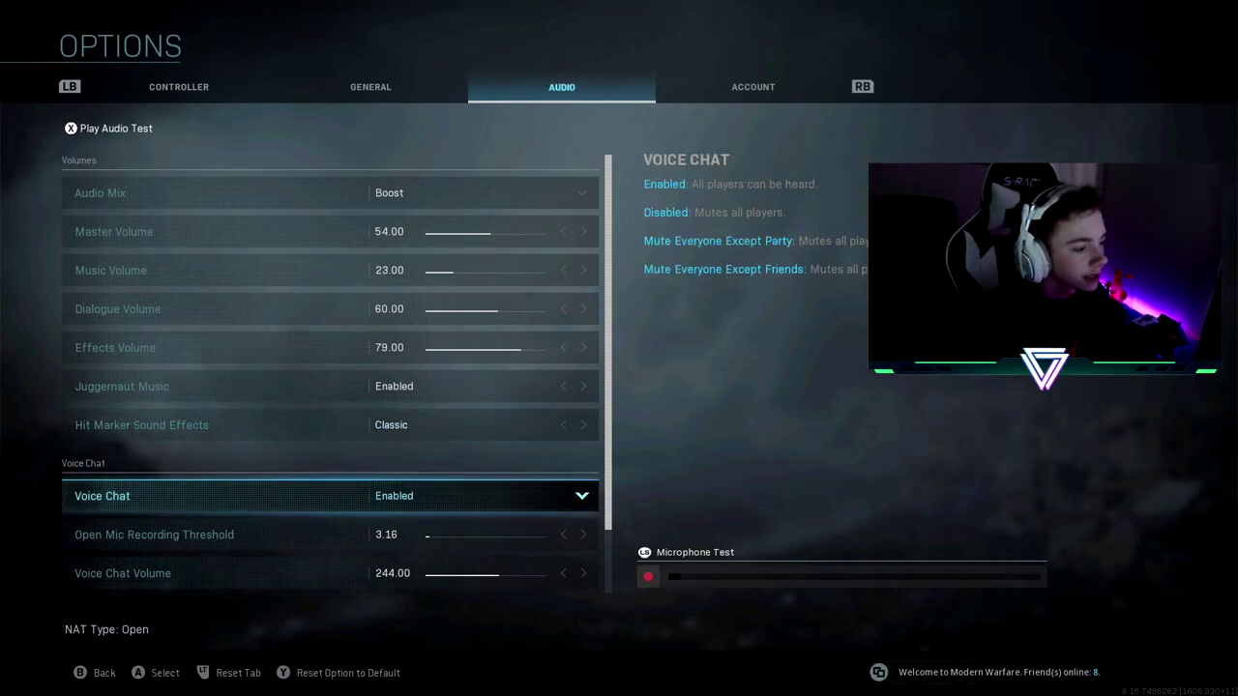
pyautogui.press('Up')
pyautogui.press('Up')
pyautogui.press('Up')
pyautogui.press('Up')
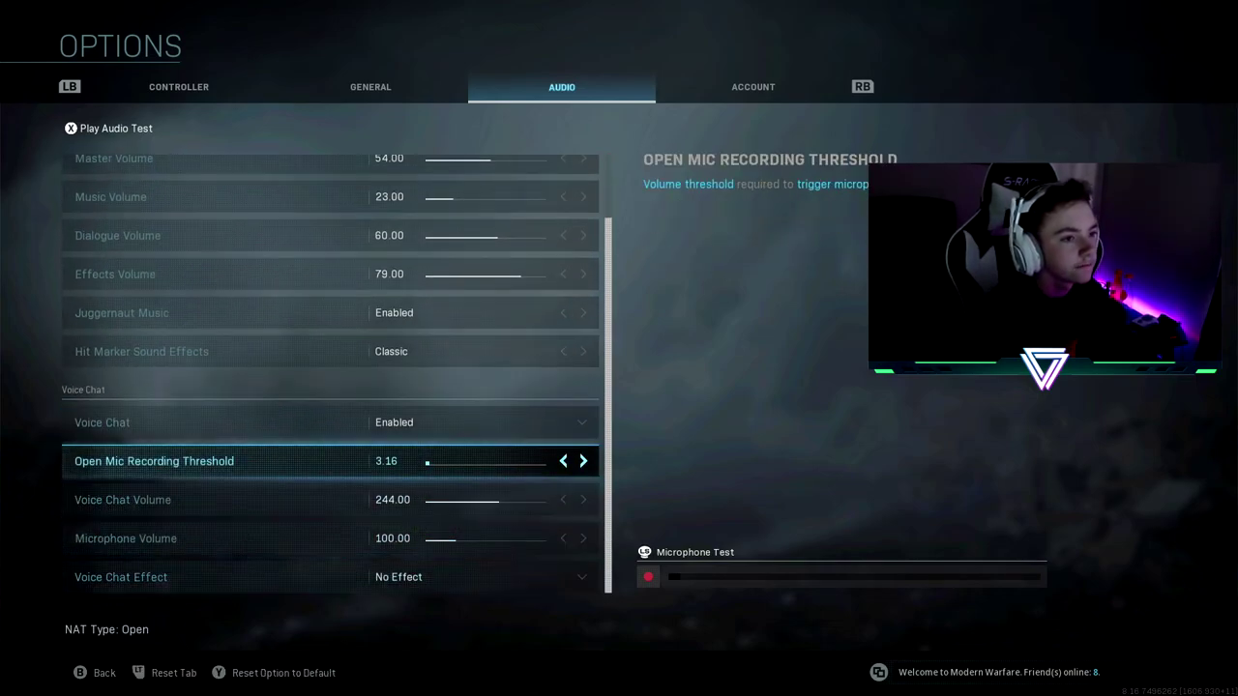
# Leave the audio options and return to the Warzone play menu
pyautogui.press('e')
pyautogui.press('q')
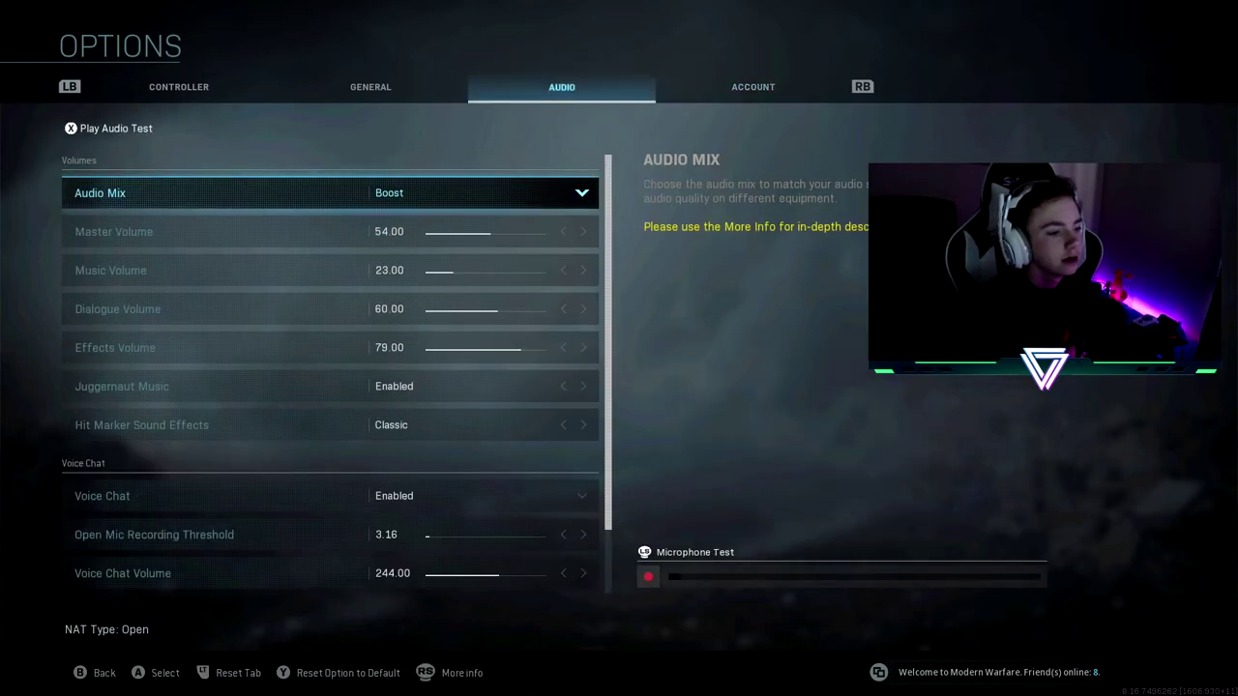
pyautogui.press('Escape')
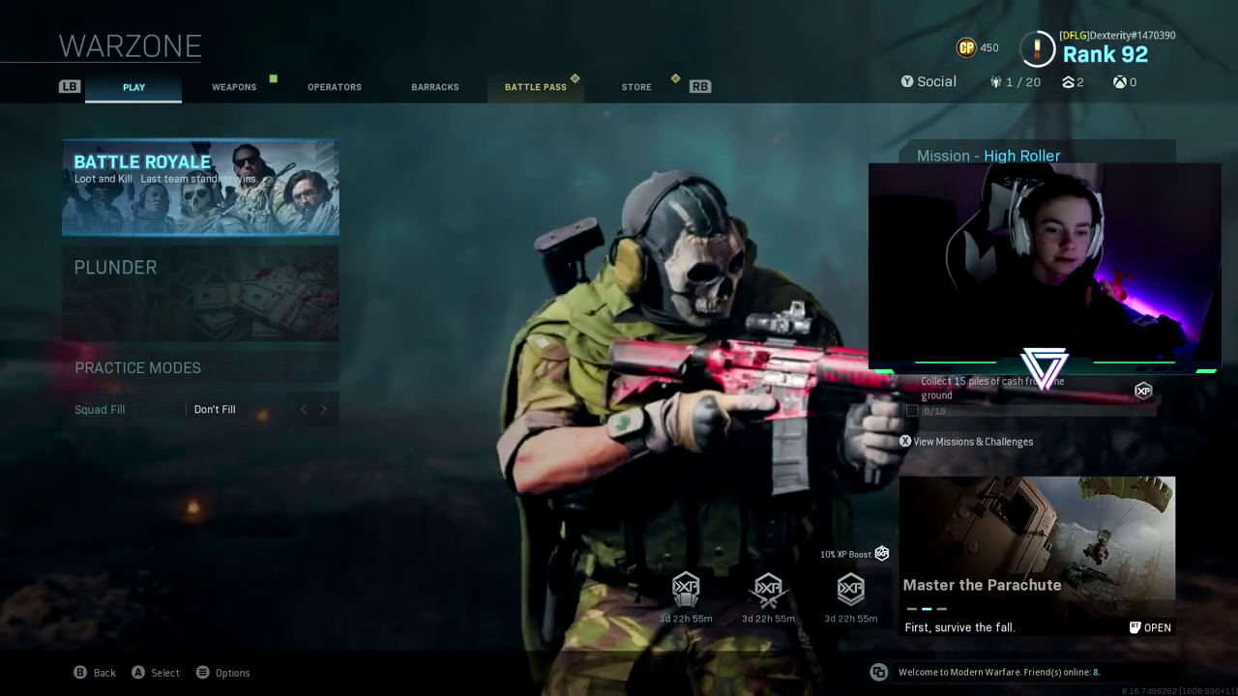